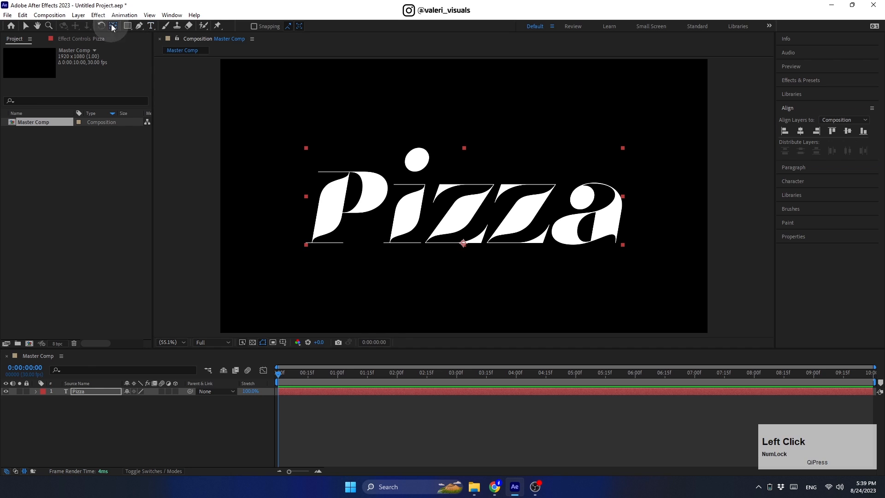
# Move the Pizza text's anchor point to the middle of the letters and center the layer in the composition using the safe guides
pyautogui.moveTo(465, 244); pyautogui.dragTo(465, 213)
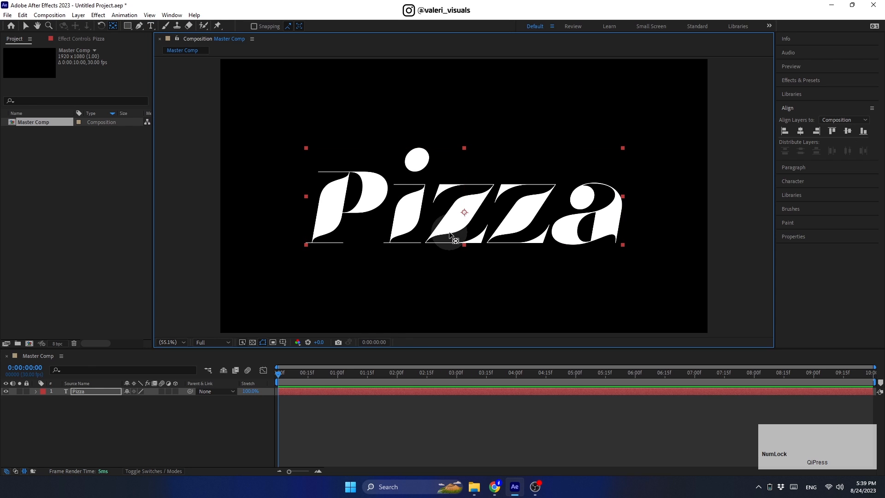
pyautogui.press('v')
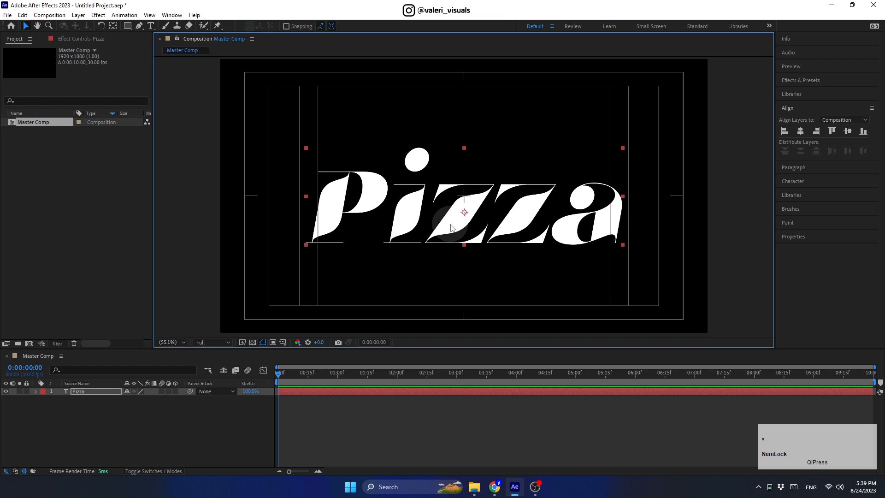
pyautogui.moveTo(438, 258); pyautogui.dragTo(451, 211)
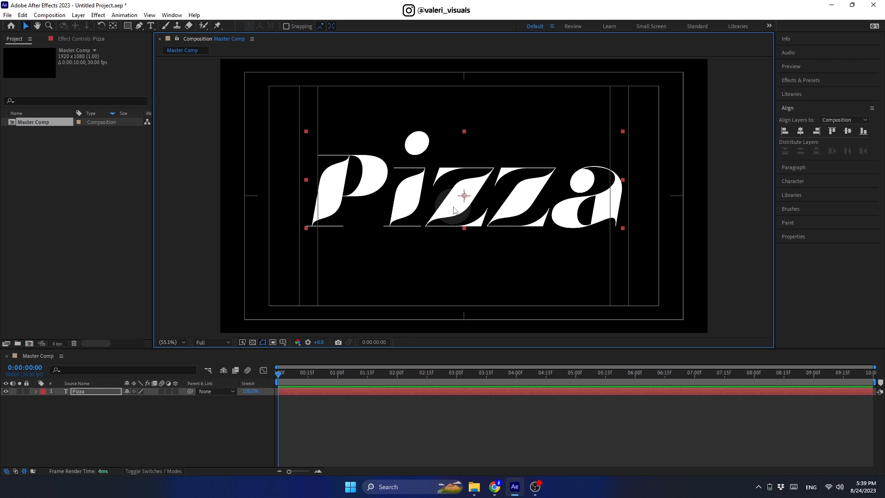
pyautogui.press("'")
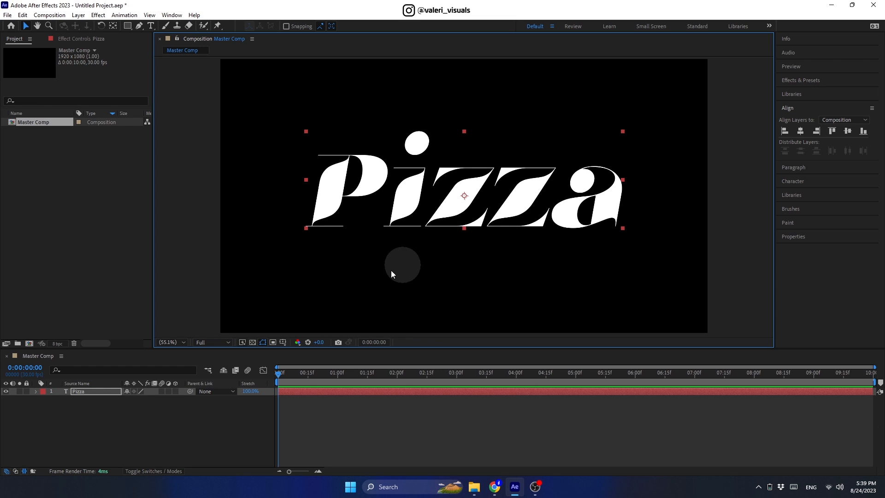
# Add a text animator with Opacity and Blur properties to the Pizza layer
pyautogui.click(36, 391)
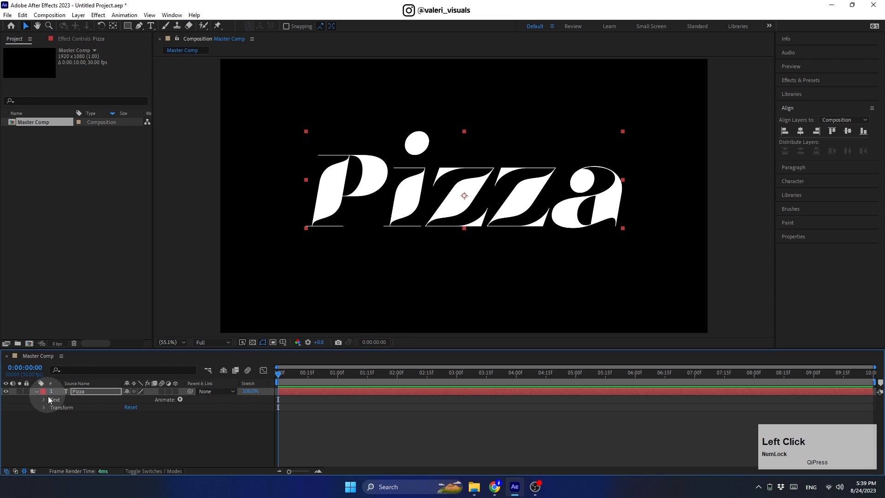
pyautogui.click(180, 399)
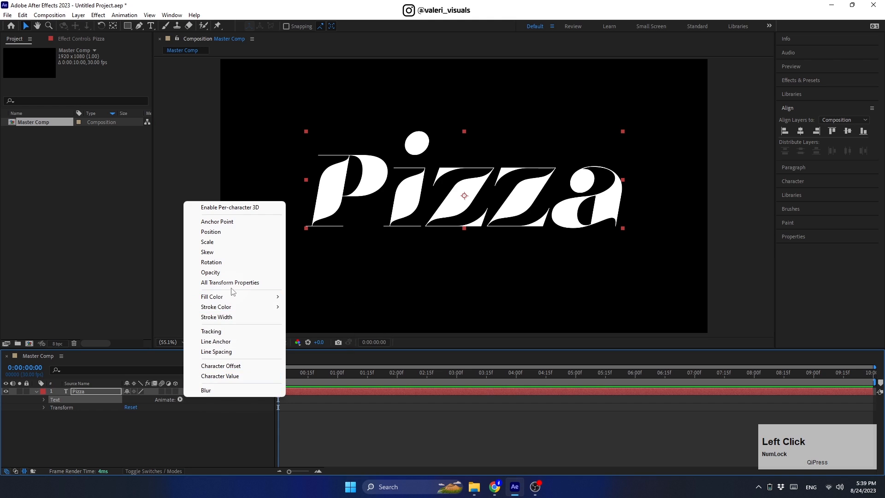
pyautogui.click(226, 273)
pyautogui.click(180, 430)
pyautogui.moveTo(203, 433)
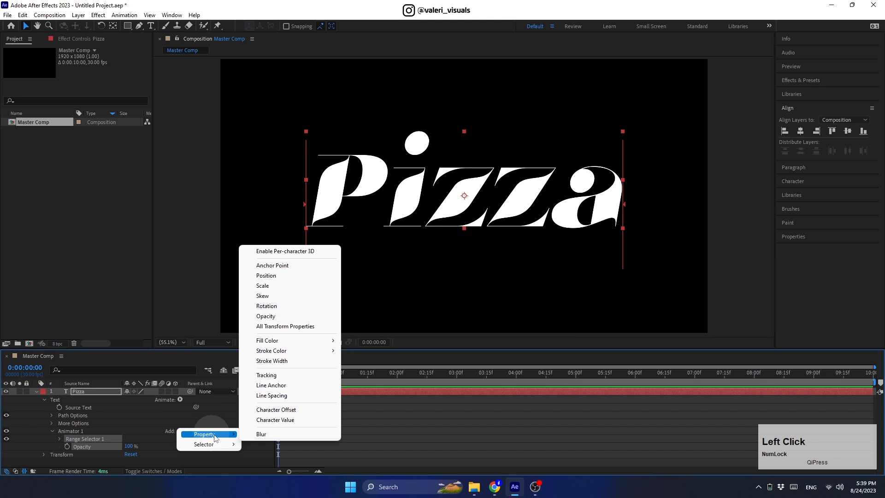
pyautogui.click(249, 434)
# Set the text animator's Blur to 50 and its Opacity to 0%
pyautogui.click(137, 454)
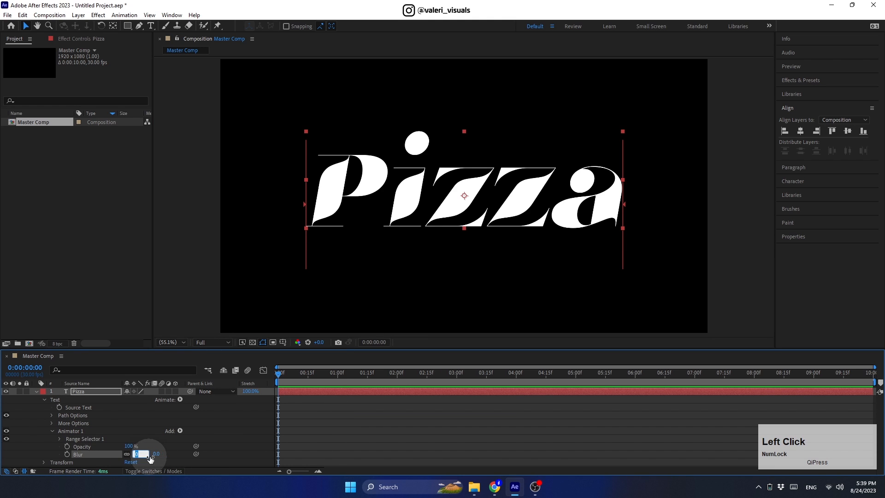
pyautogui.write('50')
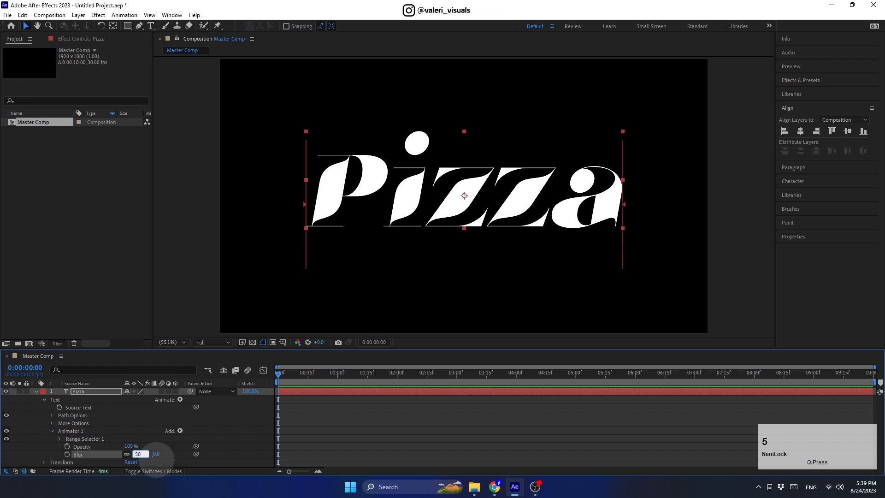
pyautogui.press('Return')
pyautogui.click(131, 444)
pyautogui.write('0')
pyautogui.press('Return')
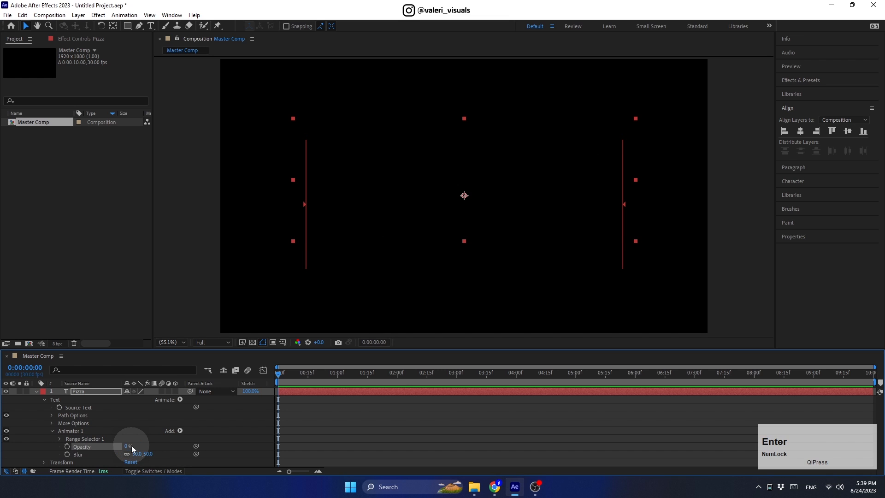
# Set the Shape in Range Selector 1's advanced options to Ramp Up
pyautogui.click(62, 438)
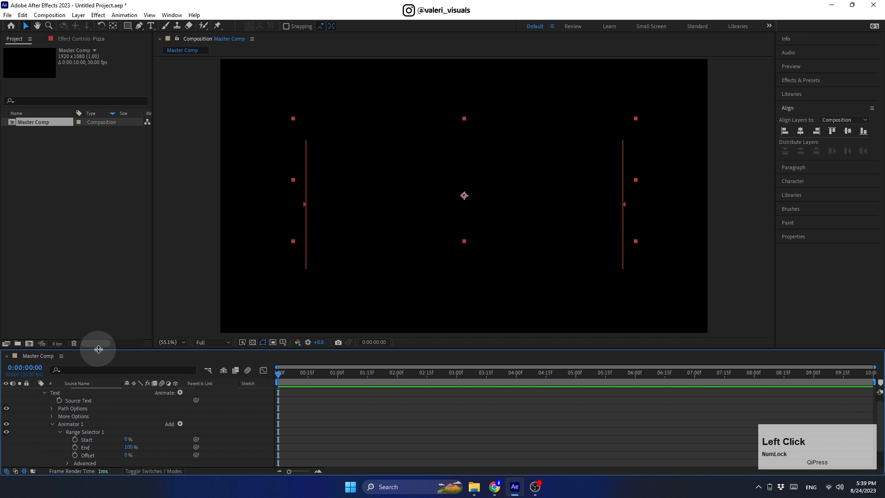
pyautogui.moveTo(96, 347); pyautogui.dragTo(97, 312)
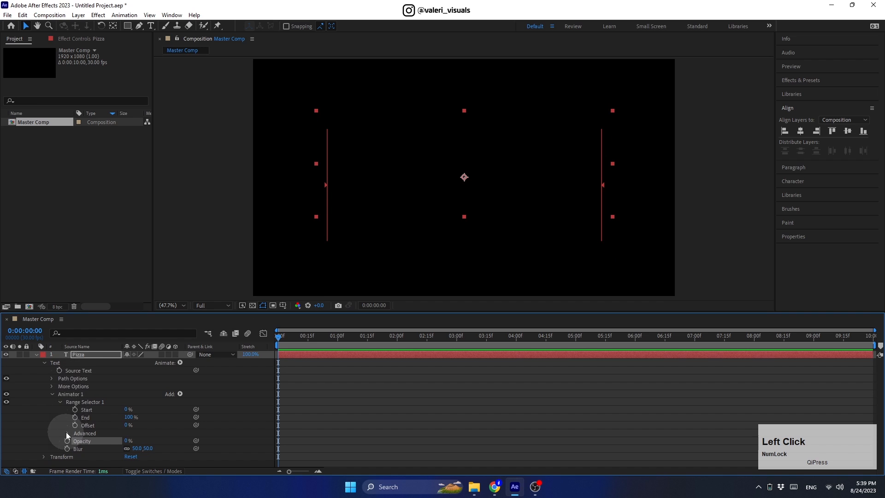
pyautogui.click(67, 433)
pyautogui.click(134, 432)
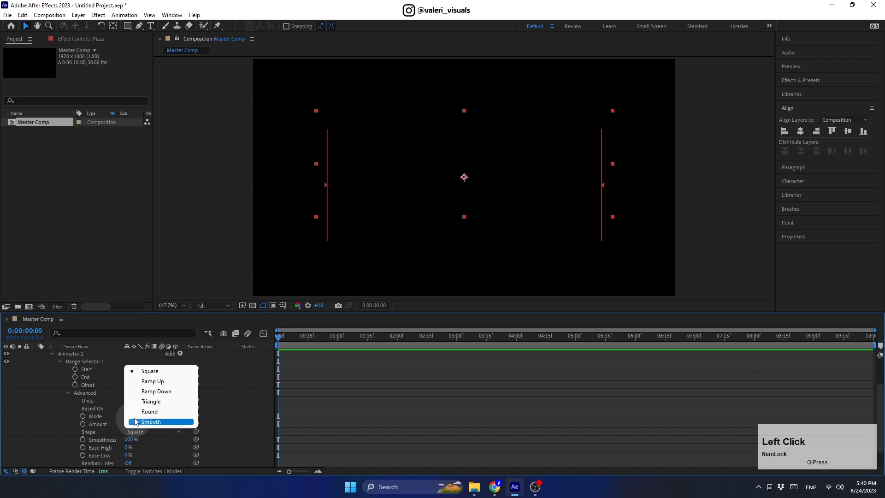
pyautogui.click(138, 381)
# Turn on Randomize Order for the range selector and set its Random Seed to 5
pyautogui.click(128, 455)
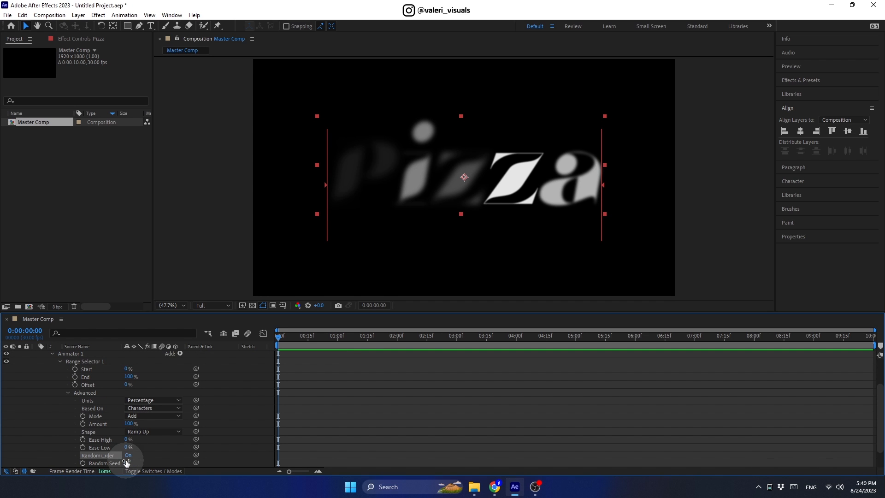
pyautogui.click(127, 462)
pyautogui.write('5')
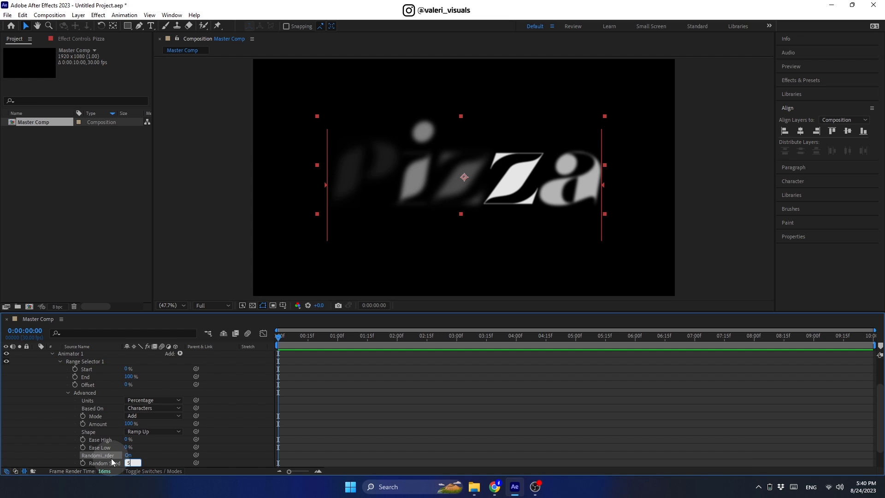
pyautogui.press('Return')
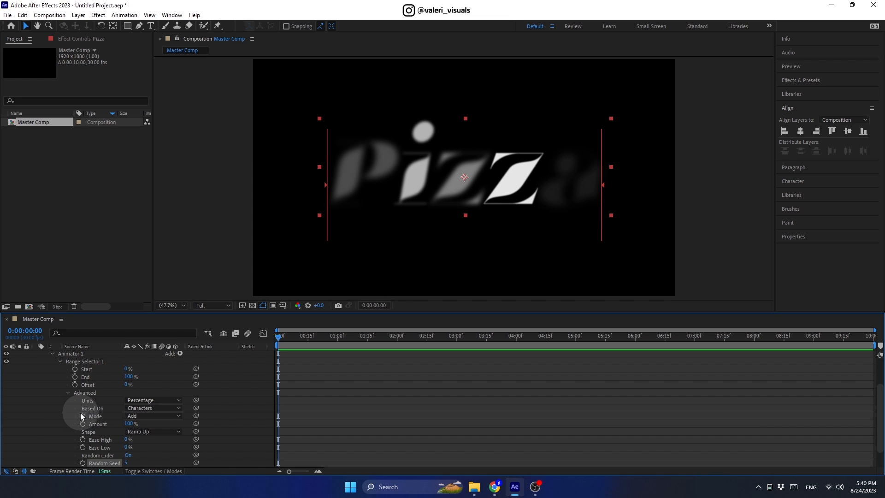
pyautogui.click(66, 391)
# Set the range selector's Offset to -100% and keyframe it at the start of the composition
pyautogui.click(278, 337)
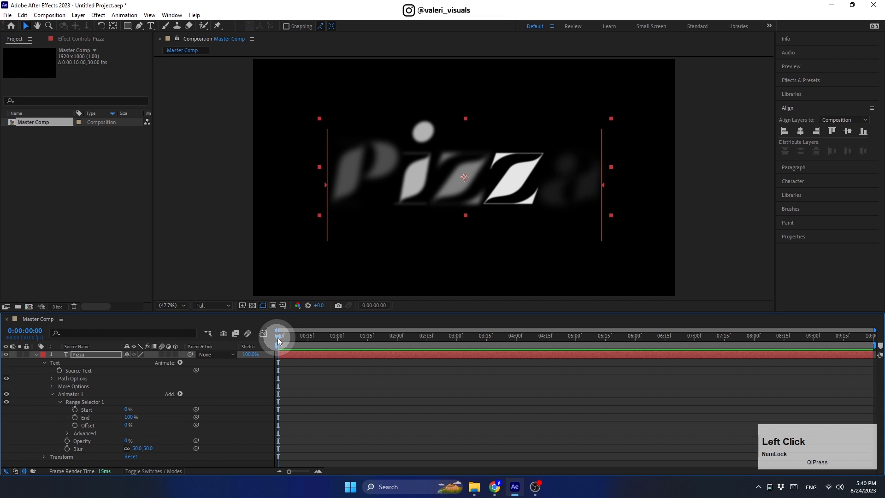
pyautogui.moveTo(128, 429); pyautogui.dragTo(24, 419)
pyautogui.click(75, 425)
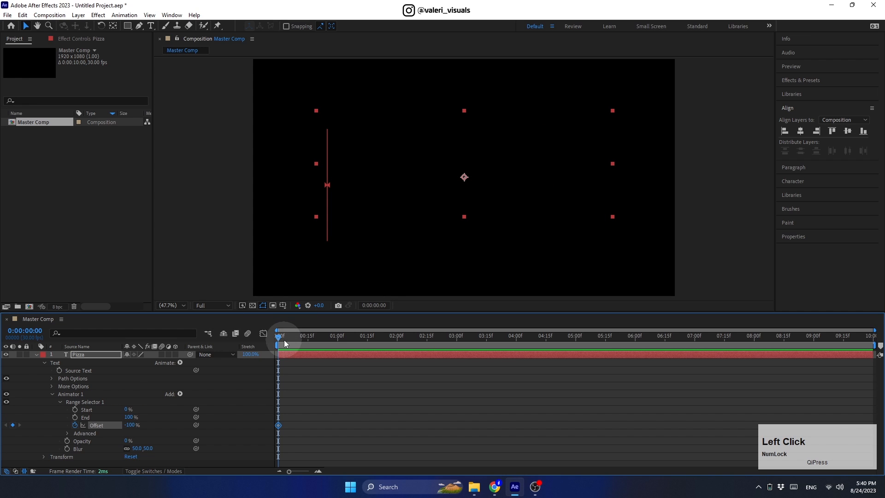
# Keyframe the range selector's Offset at 100% at the 4-second mark
pyautogui.moveTo(278, 337); pyautogui.dragTo(375, 339)
pyautogui.moveTo(517, 346); pyautogui.dragTo(517, 346)
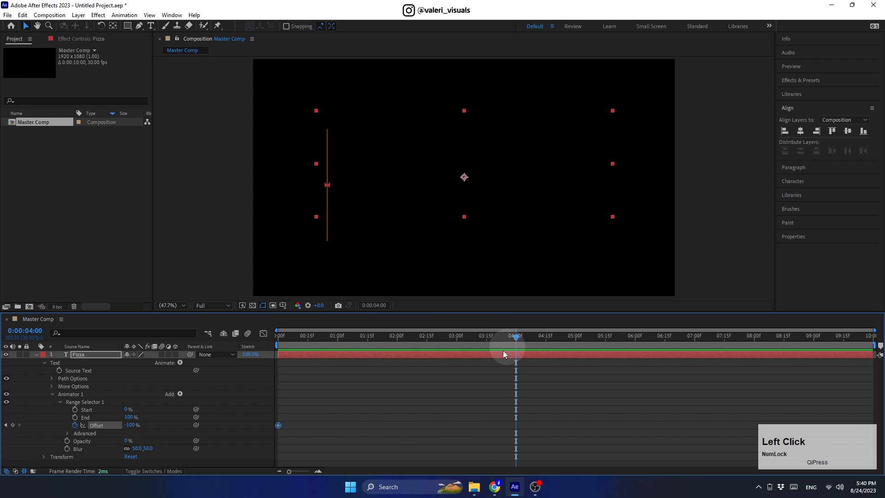
pyautogui.moveTo(139, 425); pyautogui.dragTo(251, 419)
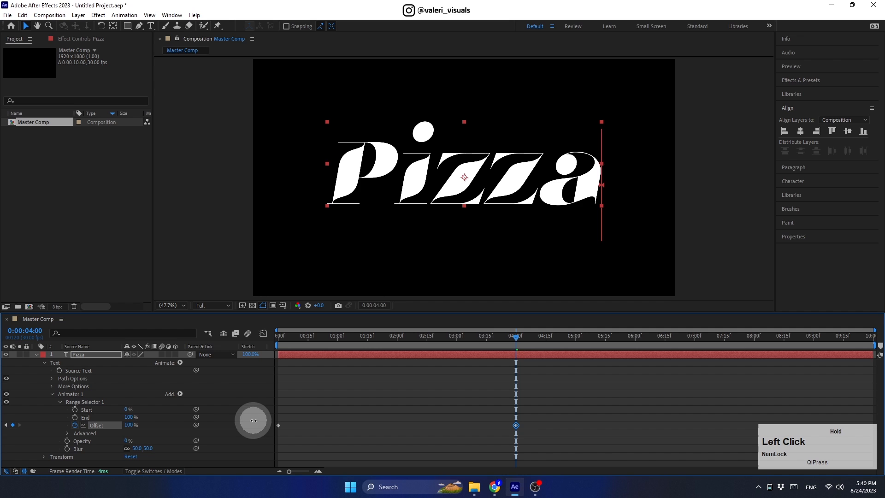
# Play the text animation from the start to preview the blurred letter reveal
pyautogui.click(457, 336)
pyautogui.press('Home')
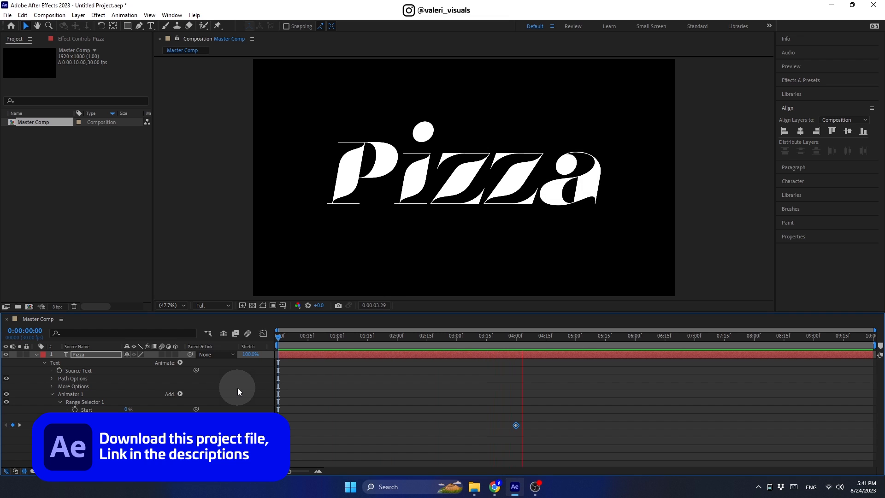
pyautogui.press('space')
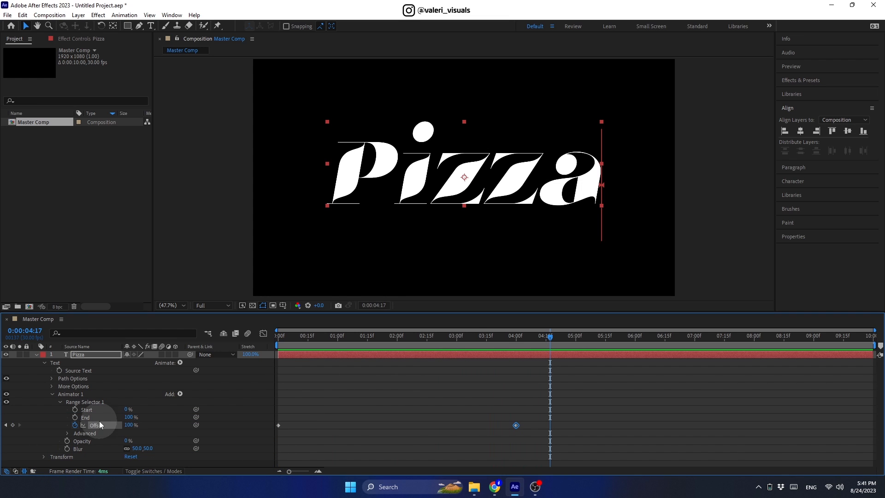
# Search the effects for "gradi" and apply Gradient Ramp to the Pizza text layer
pyautogui.click(52, 394)
pyautogui.click(81, 355)
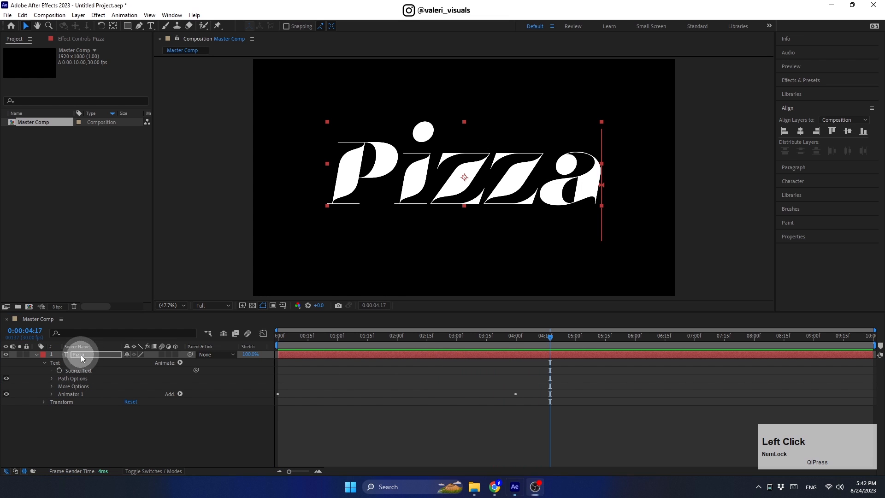
pyautogui.click(801, 80)
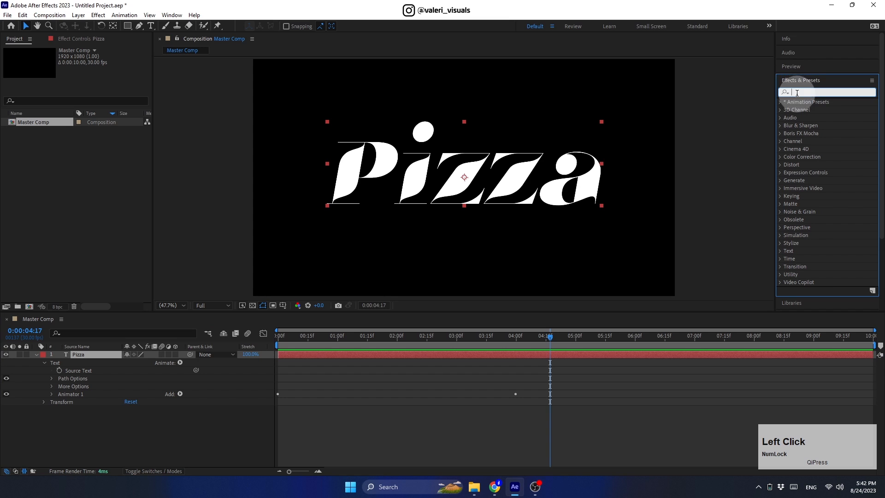
pyautogui.click(789, 93)
pyautogui.write('gradi')
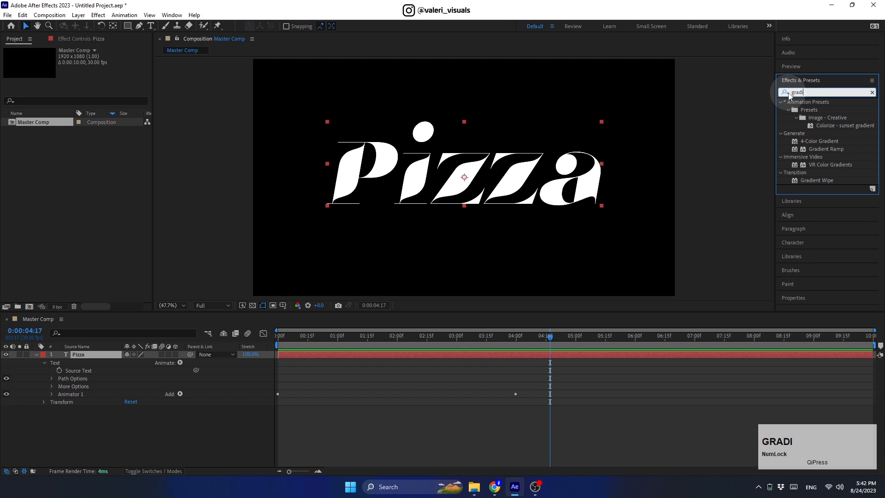
pyautogui.moveTo(827, 149); pyautogui.dragTo(560, 179)
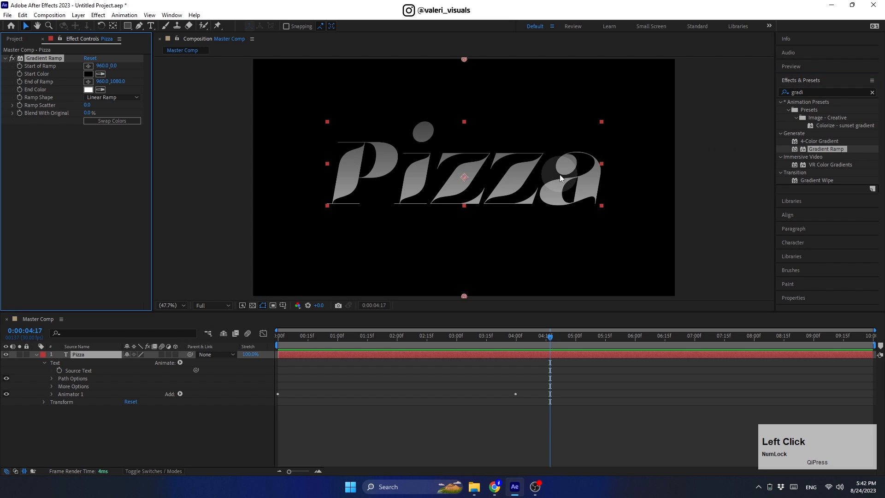
# Set the Gradient Ramp's start color to a saturated blue and swap the start and end colors
pyautogui.click(88, 73)
pyautogui.moveTo(212, 292); pyautogui.dragTo(211, 279)
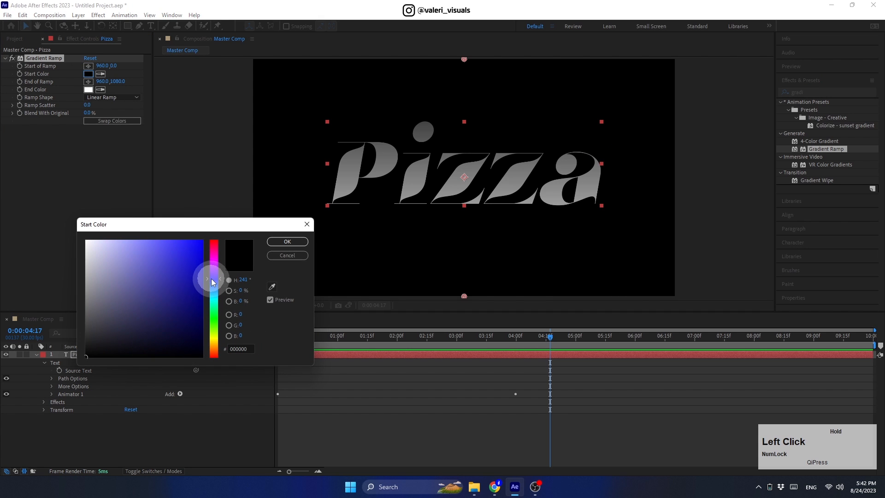
pyautogui.click(201, 254)
pyautogui.click(271, 243)
pyautogui.click(105, 122)
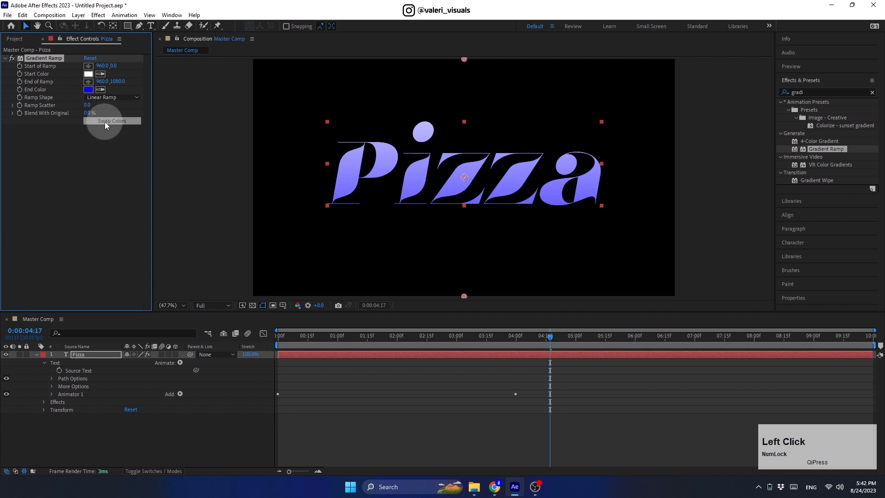
# Set the Gradient Ramp's Start of Ramp to 960, 428 and End of Ramp to 960, 640
pyautogui.moveTo(113, 65); pyautogui.dragTo(258, 119)
pyautogui.moveTo(111, 81); pyautogui.dragTo(1, 91)
pyautogui.moveTo(111, 81)
pyautogui.mouseDown()
pyautogui.moveTo(29, 81)
pyautogui.moveTo(114, 82)
pyautogui.mouseUp()
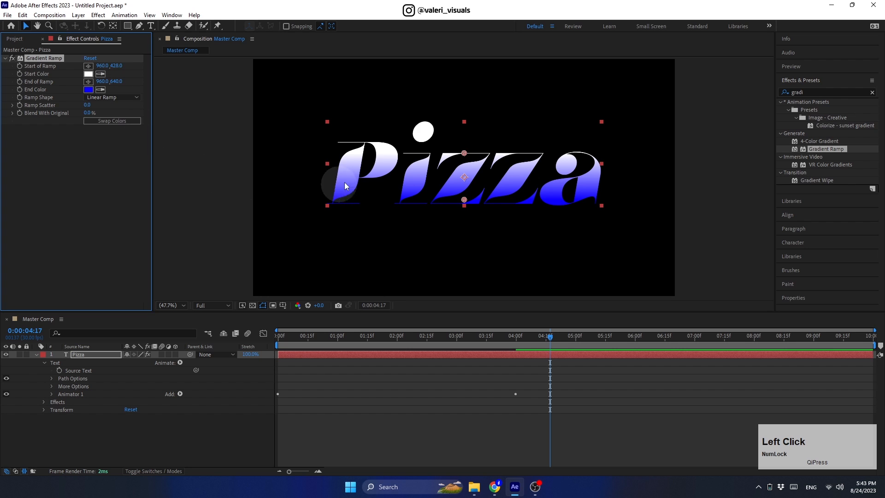
# Try moving the Pizza text in the composition to test the gradient, and undo the move
pyautogui.moveTo(368, 151)
pyautogui.mouseDown()
pyautogui.moveTo(392, 169)
pyautogui.moveTo(407, 142)
pyautogui.moveTo(365, 109)
pyautogui.moveTo(323, 154)
pyautogui.moveTo(323, 189)
pyautogui.moveTo(405, 204)
pyautogui.moveTo(385, 138)
pyautogui.moveTo(382, 177)
pyautogui.moveTo(407, 182)
pyautogui.moveTo(393, 138)
pyautogui.moveTo(375, 151)
pyautogui.mouseUp()
pyautogui.hotkey('ctrl', 'z')
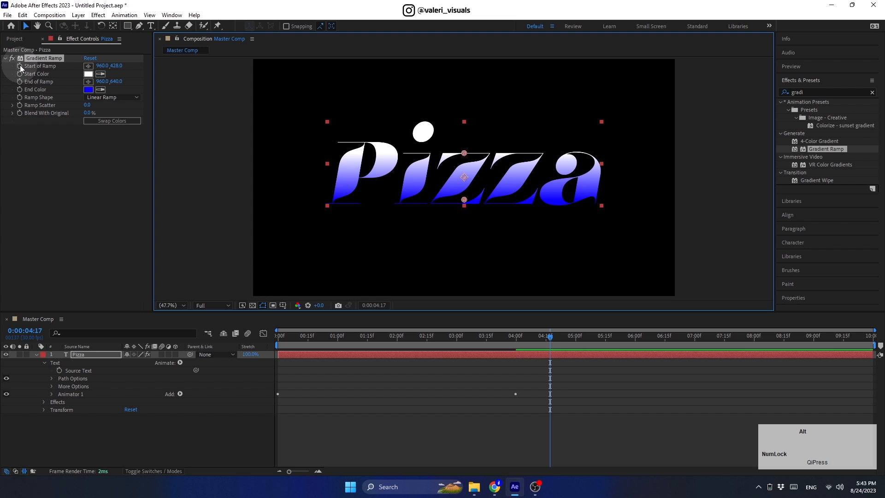
# Add the expression toComp(value) to the Gradient Ramp's Start of Ramp property
pyautogui.keyDown('alt'); pyautogui.click(20, 65); pyautogui.keyUp('alt')
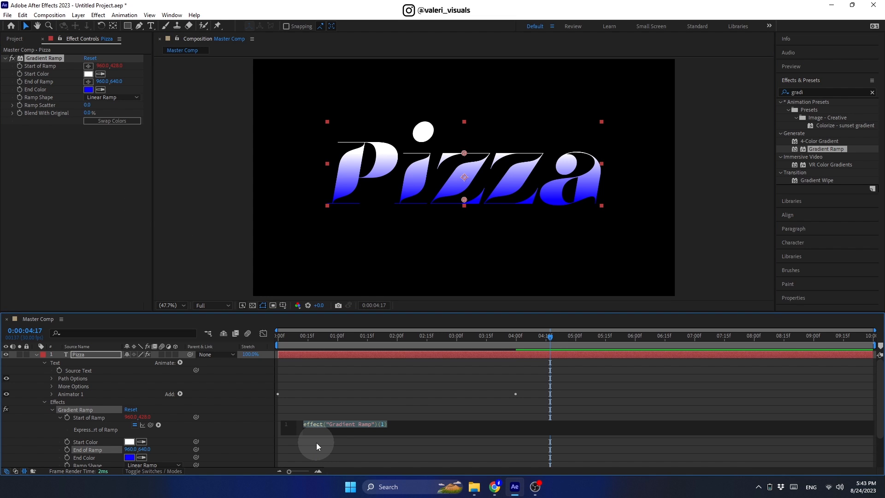
pyautogui.write('toCo')
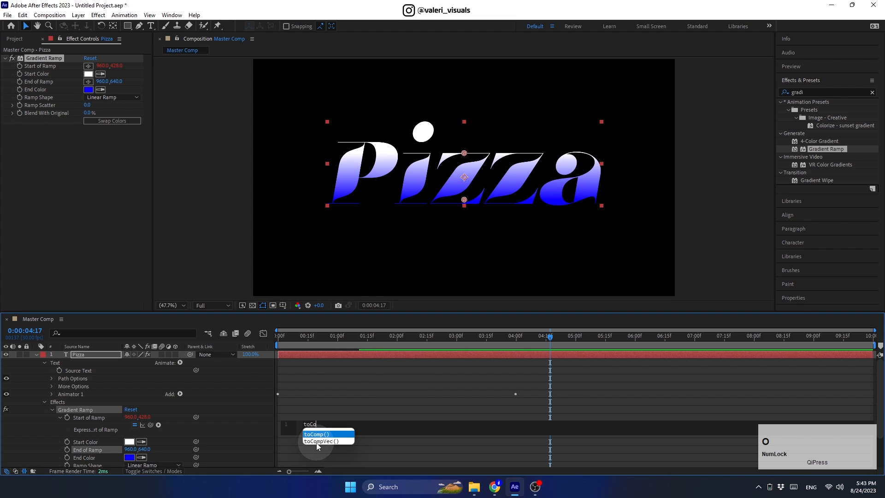
pyautogui.write('mp(value')
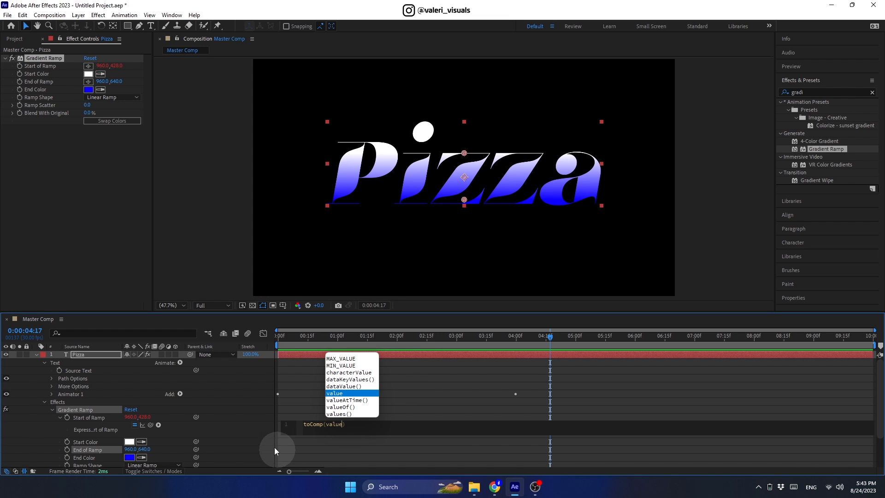
pyautogui.click(257, 431)
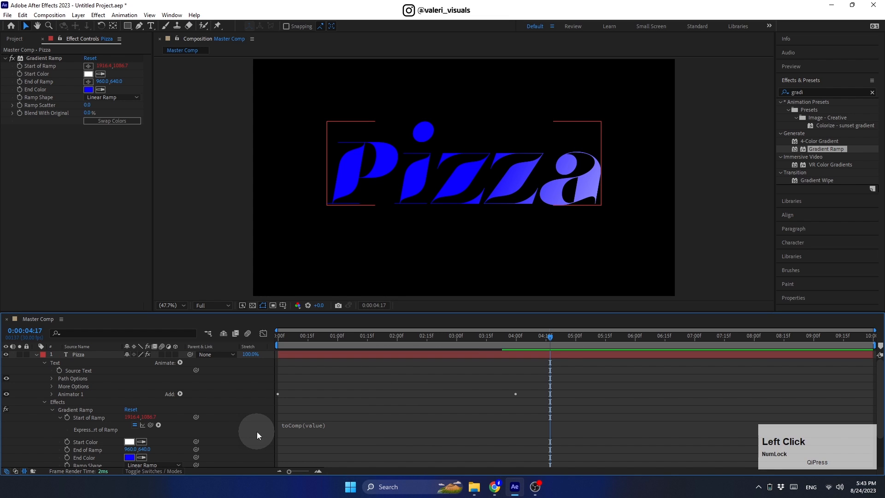
# Add the expression toComp(value) to the Gradient Ramp's End of Ramp property
pyautogui.keyDown('alt'); pyautogui.click(66, 450); pyautogui.keyUp('alt')
pyautogui.write('to')
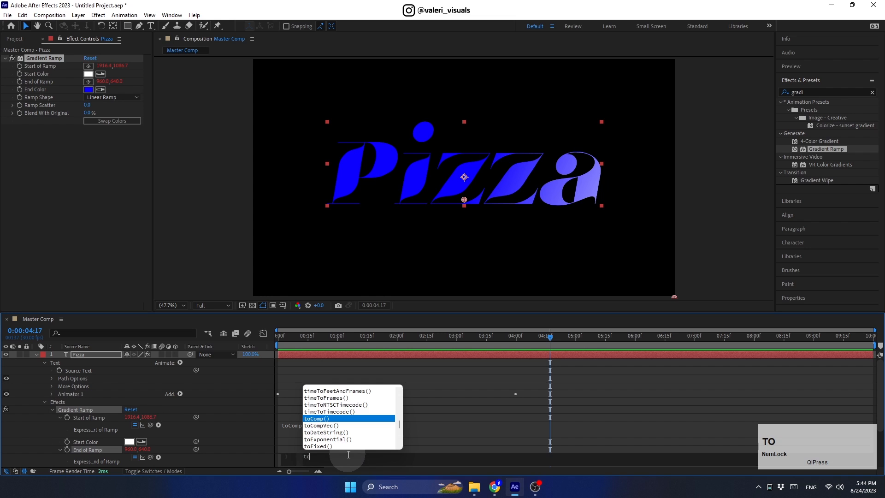
pyautogui.write('Comp')
pyautogui.press('Return')
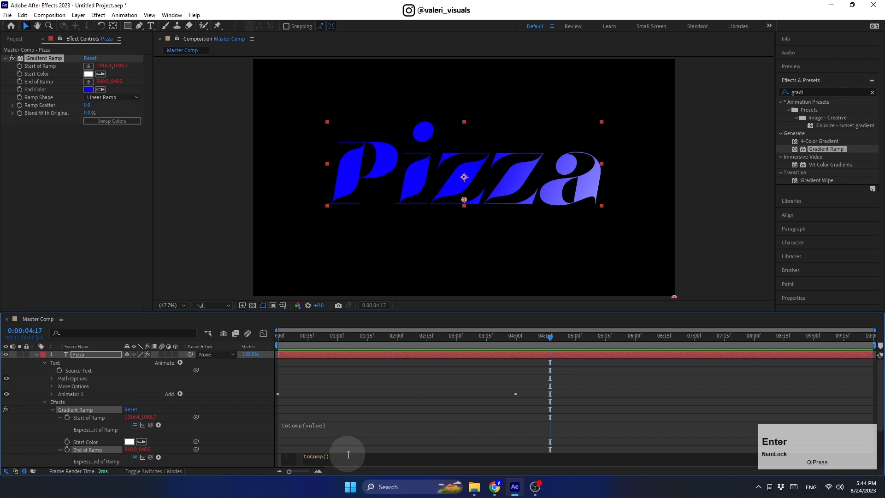
pyautogui.write('value')
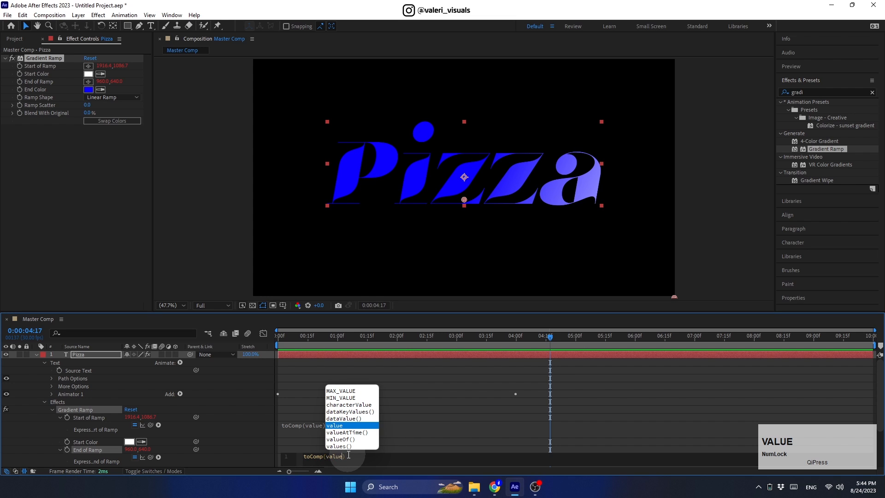
pyautogui.click(264, 446)
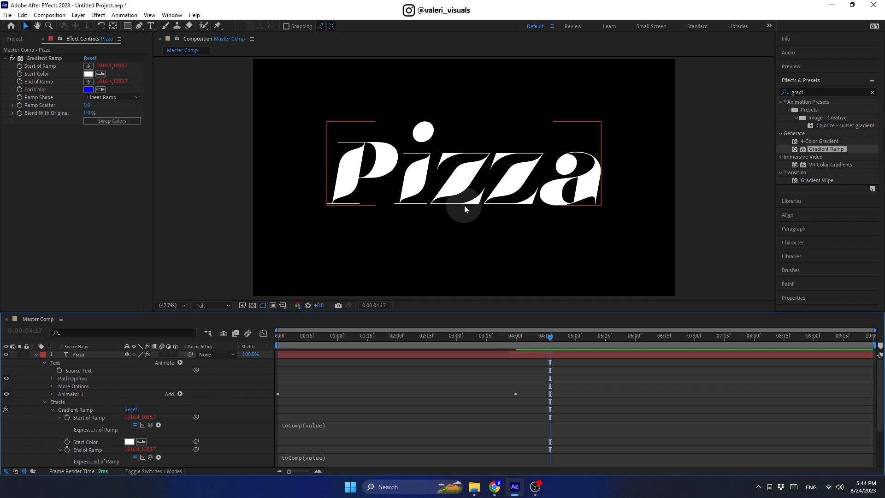
# Reposition the Gradient Ramp's points over the Pizza text, with the start at about 963, 456 and the end at about 959, 606
pyautogui.scroll(-2, 464, 205)
pyautogui.click(44, 57)
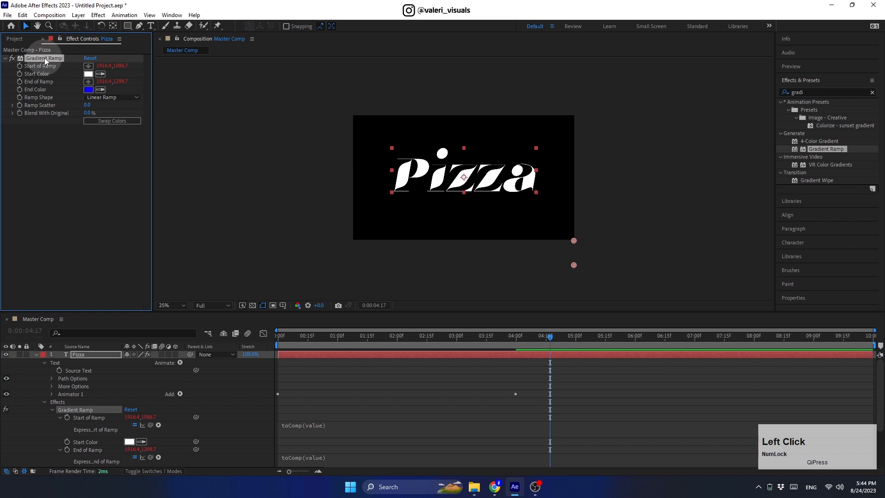
pyautogui.moveTo(573, 240); pyautogui.dragTo(464, 166)
pyautogui.moveTo(573, 264); pyautogui.dragTo(463, 190)
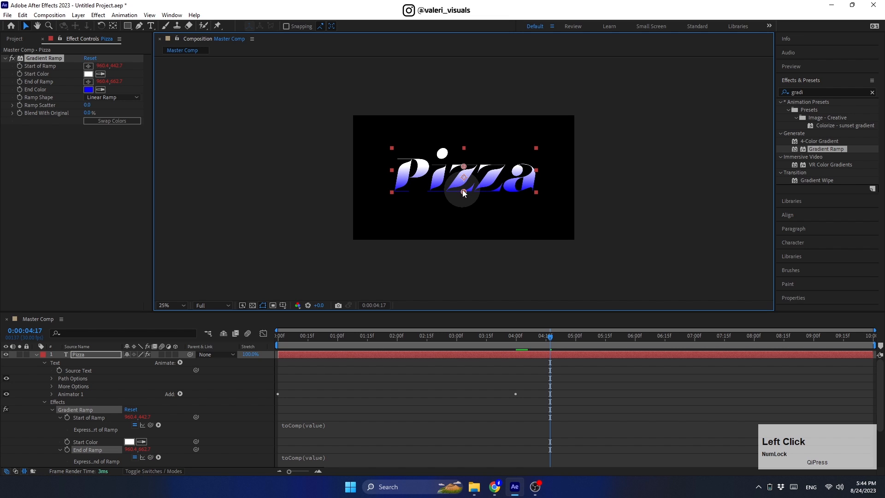
pyautogui.scroll(4, 463, 190)
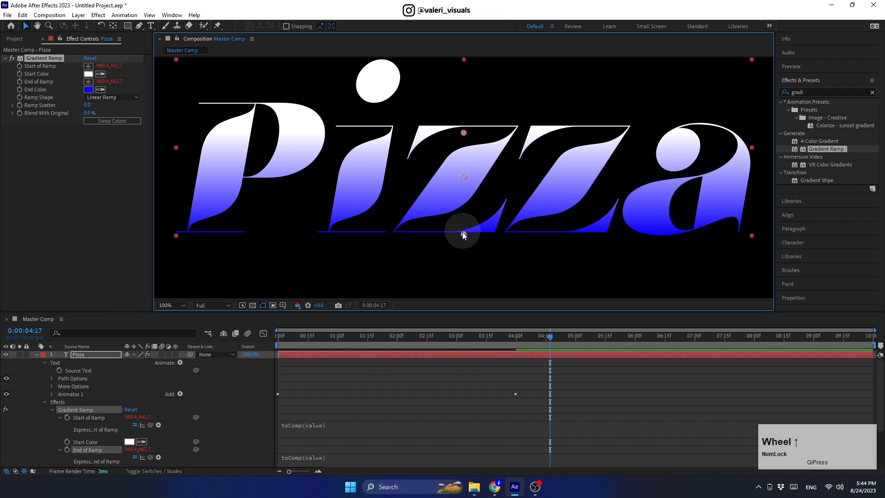
pyautogui.moveTo(462, 231); pyautogui.dragTo(463, 208)
pyautogui.click(470, 133)
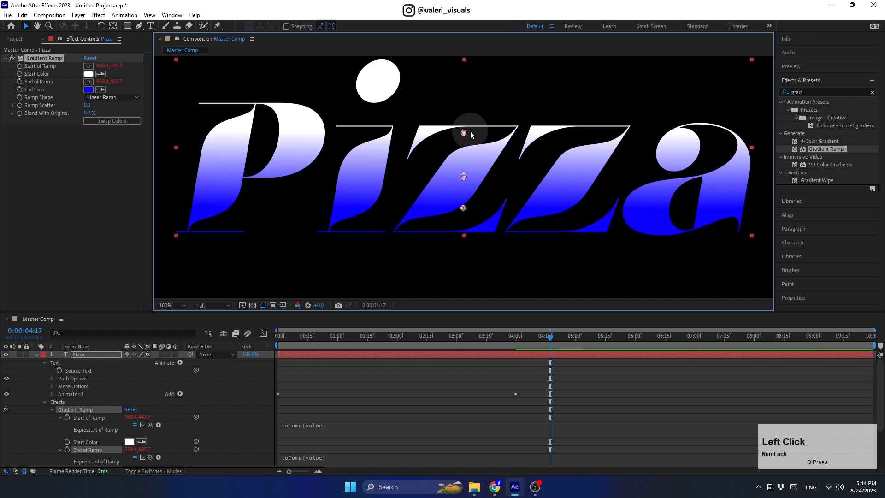
pyautogui.moveTo(465, 133); pyautogui.dragTo(467, 139)
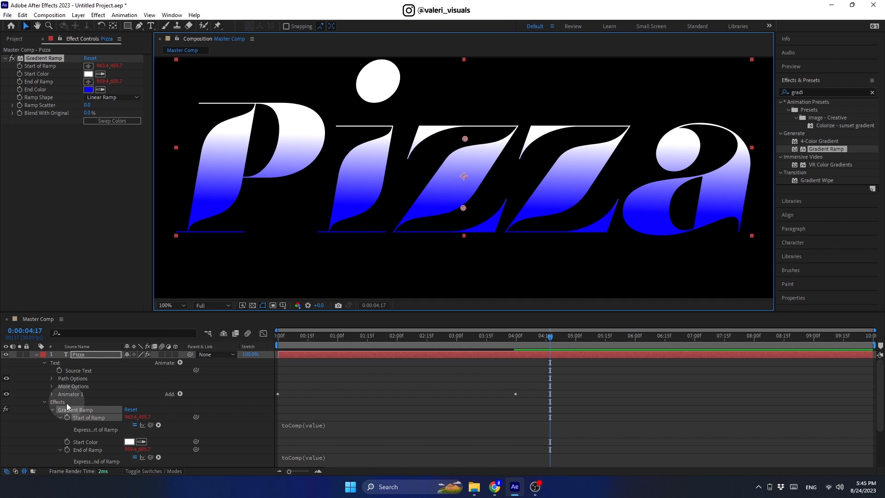
pyautogui.click(52, 411)
pyautogui.click(45, 402)
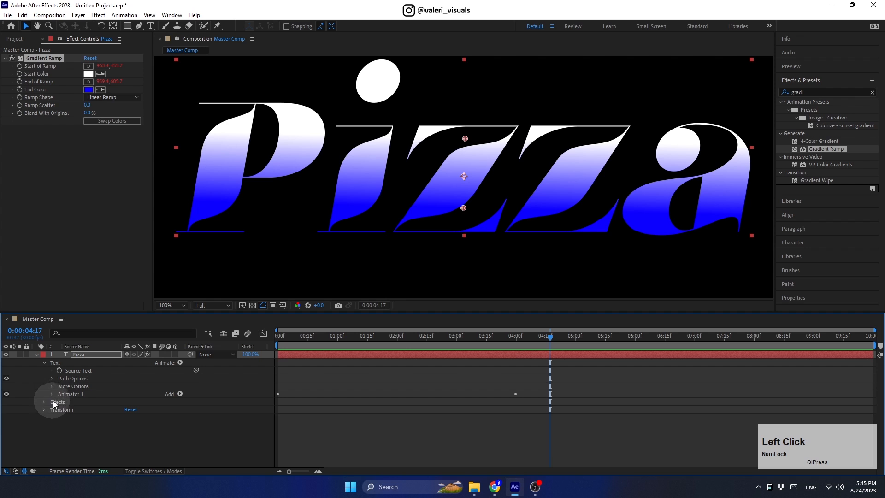
# Add a Gradient Overlay layer style to the Pizza layer and show its settings
pyautogui.rightClick(83, 354)
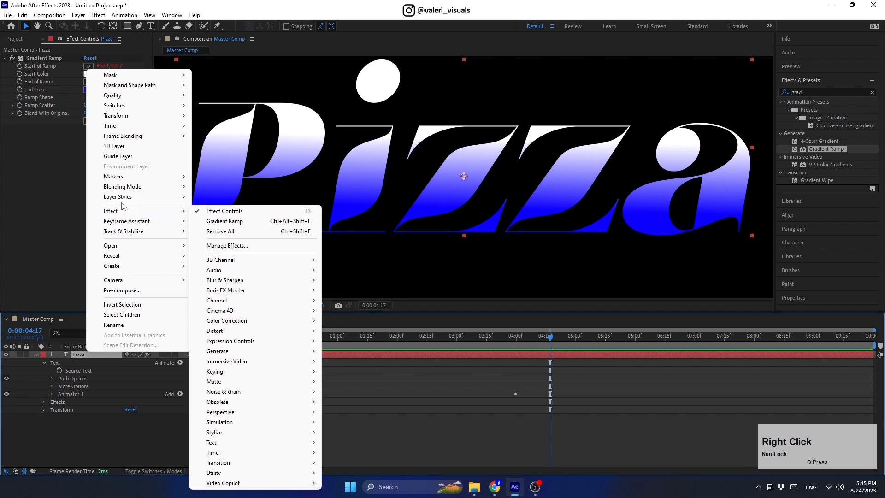
pyautogui.moveTo(180, 197)
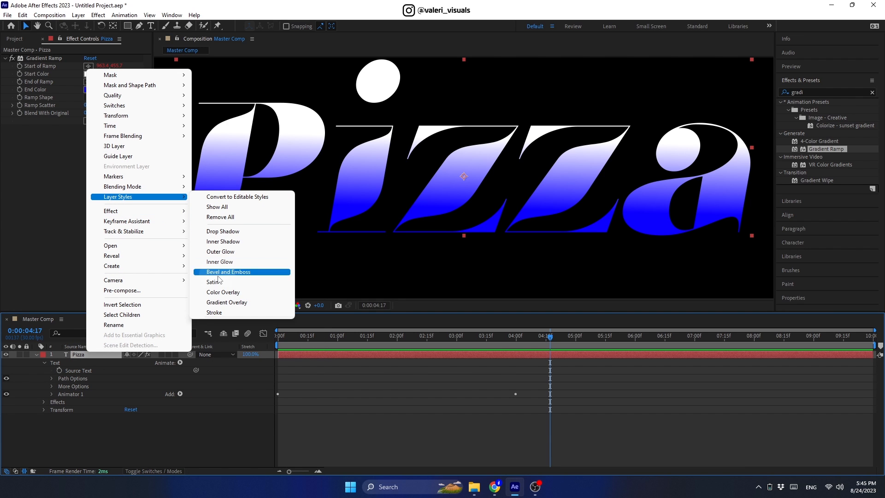
pyautogui.click(219, 303)
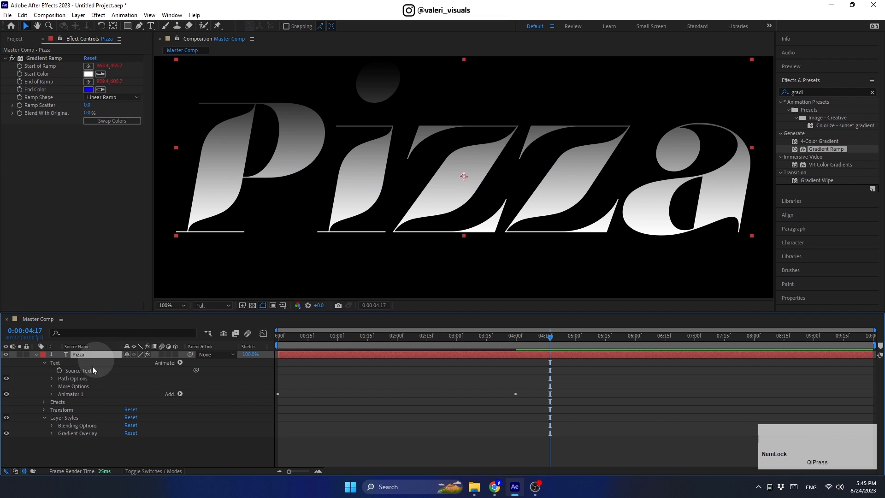
pyautogui.click(52, 433)
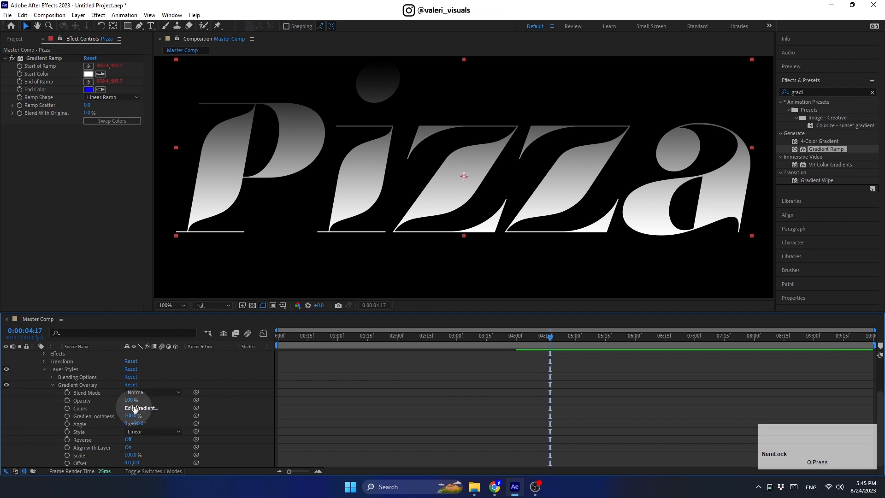
# Set the Gradient Overlay's colors to run from yellow FFDE00 to pure red, keeping the opacity stops at 100%
pyautogui.click(136, 408)
pyautogui.click(307, 217)
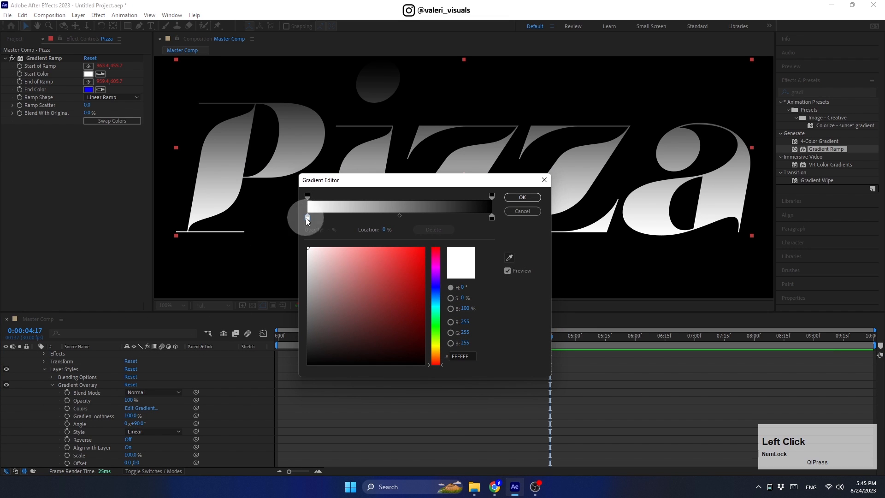
pyautogui.moveTo(434, 356); pyautogui.dragTo(433, 351)
pyautogui.moveTo(404, 269); pyautogui.dragTo(437, 239)
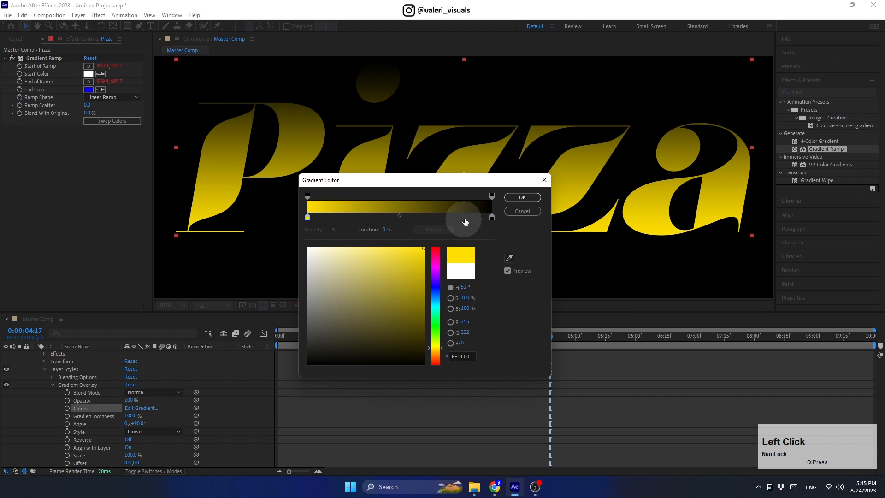
pyautogui.click(491, 217)
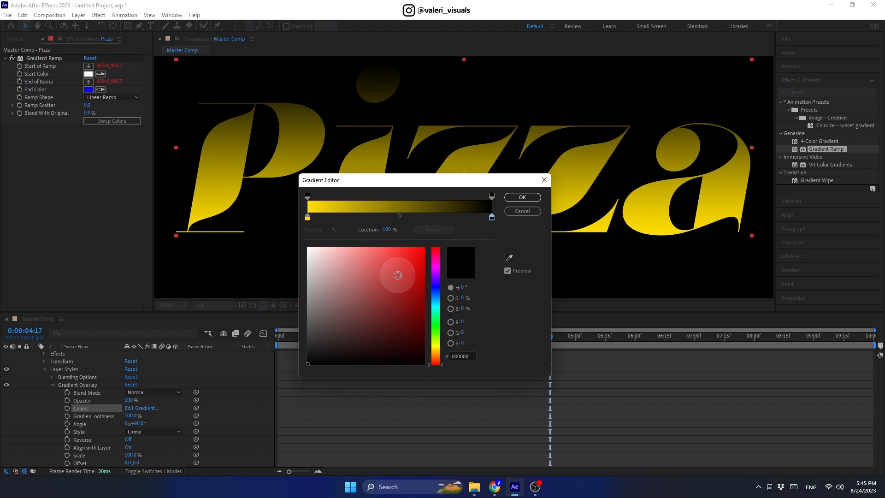
pyautogui.moveTo(395, 273); pyautogui.dragTo(441, 233)
pyautogui.click(492, 196)
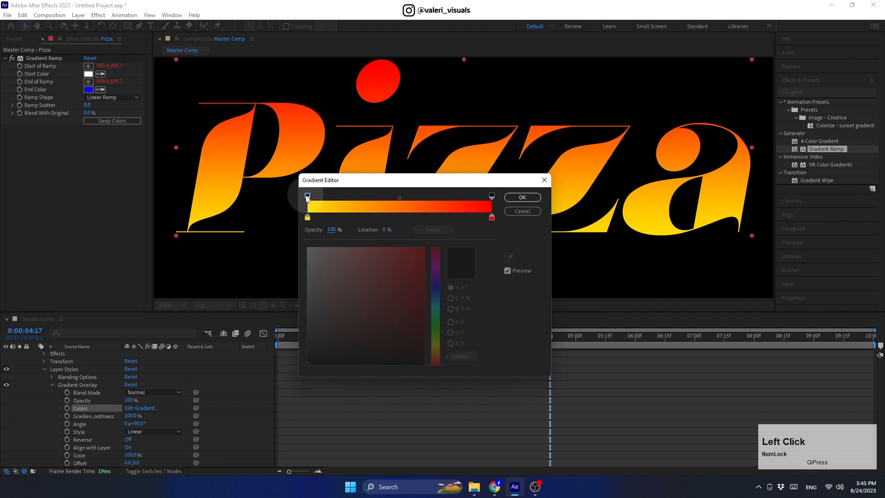
pyautogui.moveTo(329, 230)
pyautogui.mouseDown()
pyautogui.moveTo(320, 229)
pyautogui.moveTo(343, 230)
pyautogui.mouseUp()
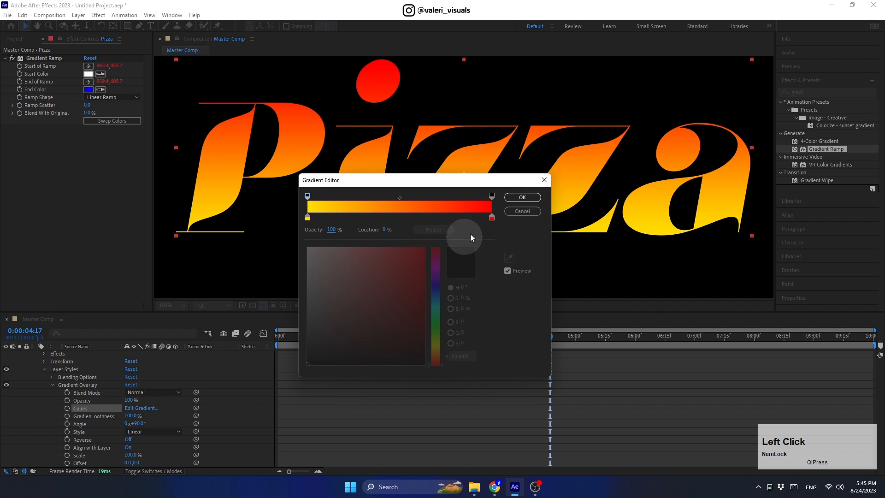
pyautogui.click(508, 198)
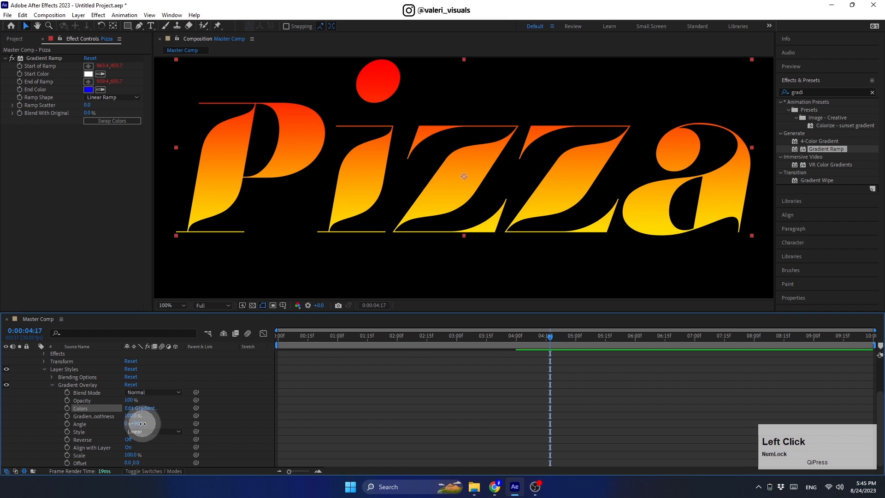
# Set the Gradient Overlay's Angle to 270° and its Blend Mode to Overlay
pyautogui.write('270')
pyautogui.press('Return')
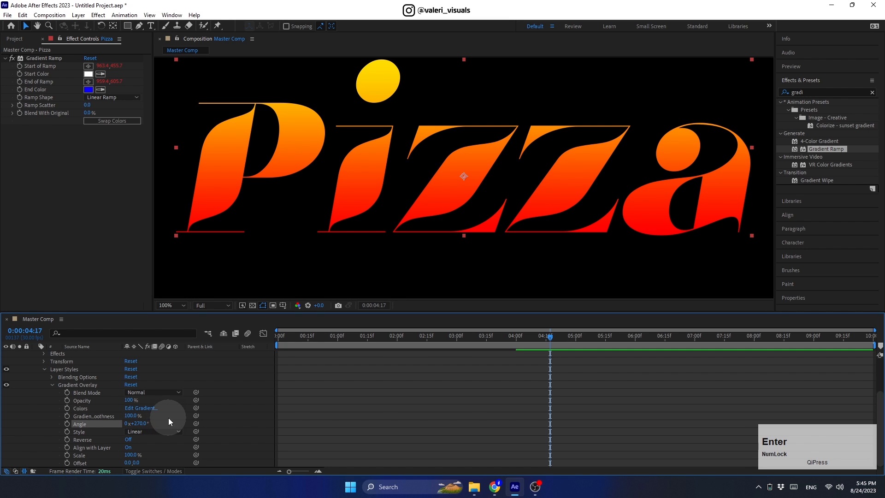
pyautogui.click(147, 393)
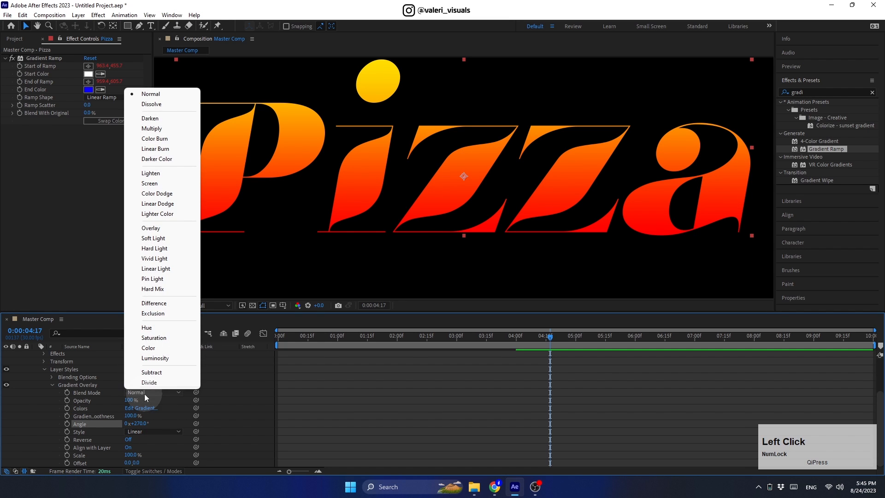
pyautogui.click(141, 228)
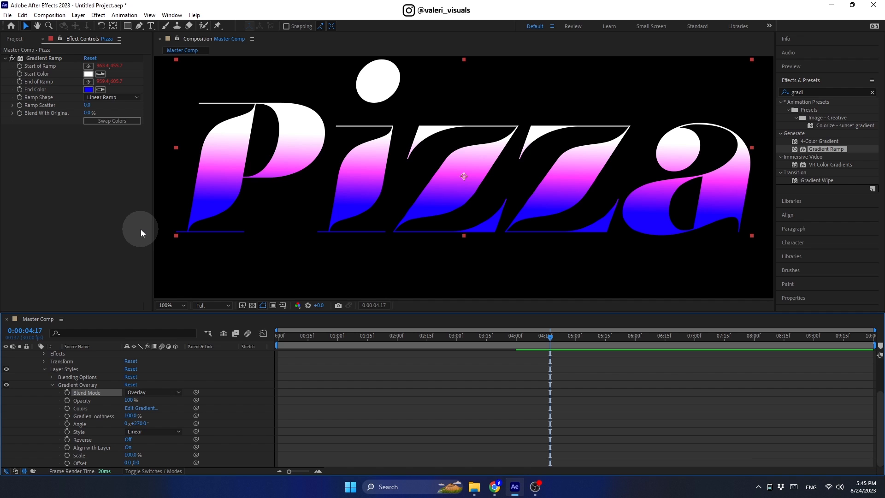
pyautogui.click(52, 385)
# Add an Inner Shadow layer style to the Pizza layer
pyautogui.click(87, 354)
pyautogui.rightClick(89, 354)
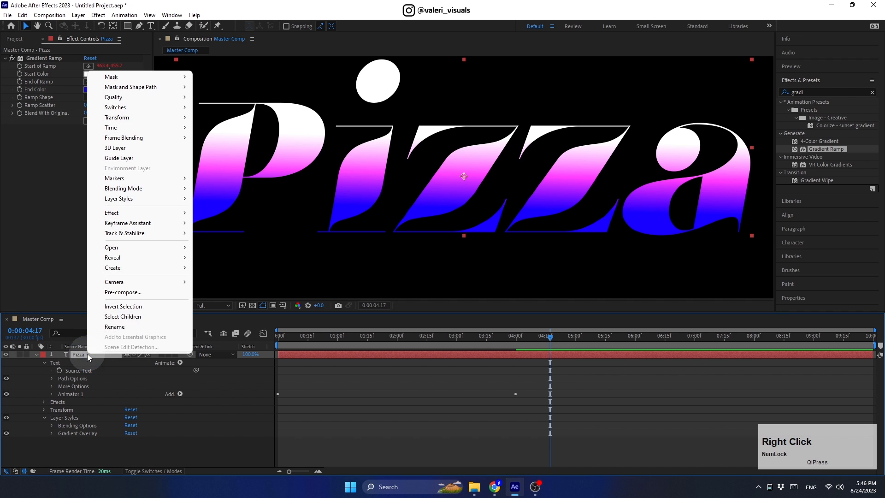
pyautogui.moveTo(178, 202)
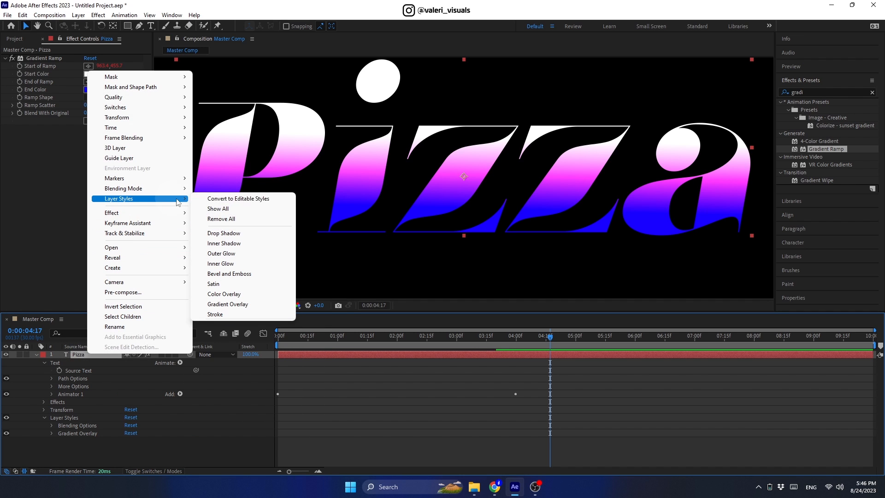
pyautogui.click(224, 242)
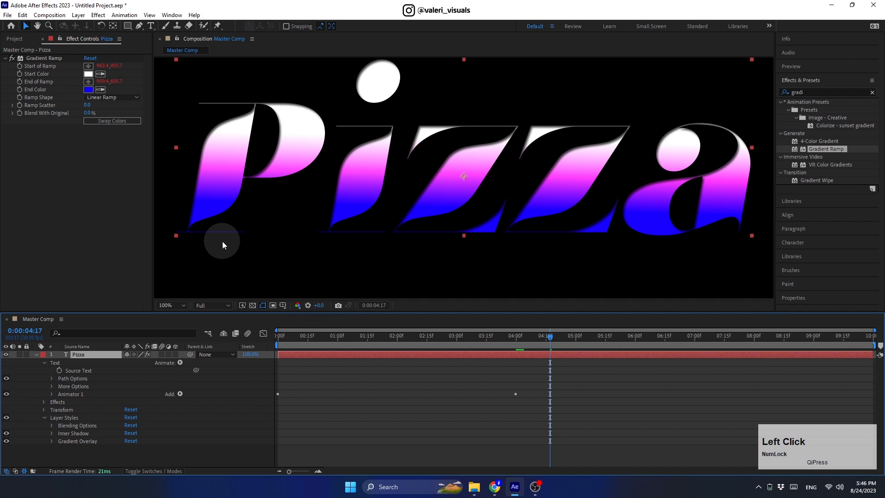
# Set the Inner Shadow's color to white FFFFFF and its Blend Mode to Screen
pyautogui.click(51, 433)
pyautogui.click(126, 410)
pyautogui.moveTo(121, 312); pyautogui.dragTo(45, 224)
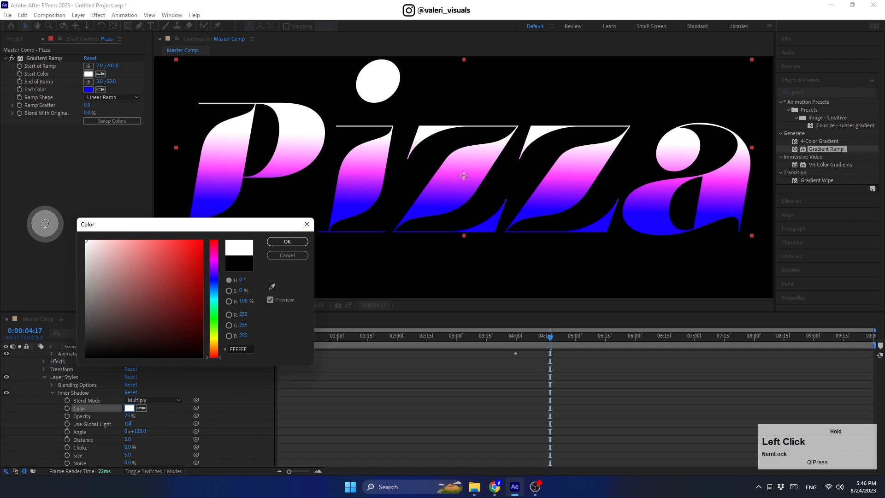
pyautogui.click(283, 243)
pyautogui.click(135, 401)
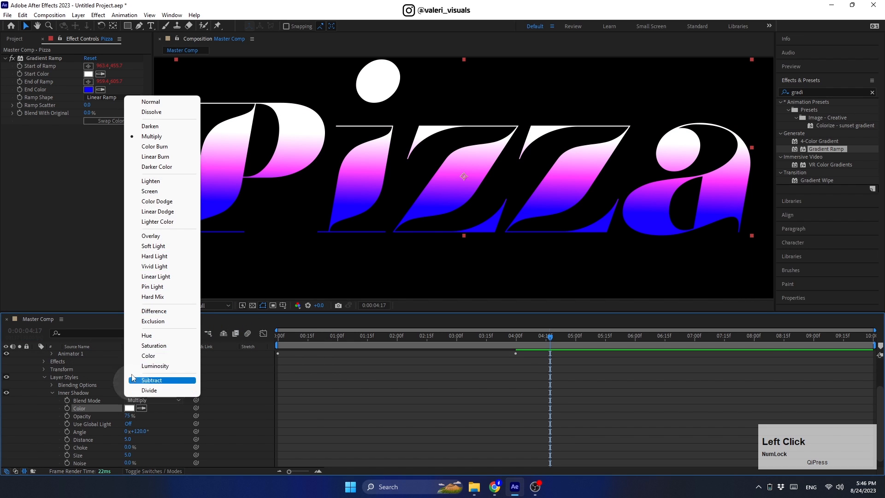
pyautogui.click(151, 192)
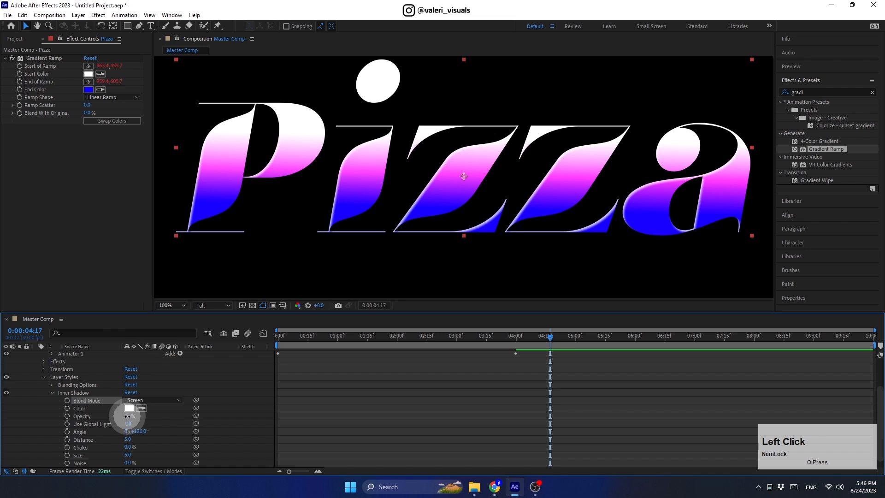
# Set the Inner Shadow's Opacity to 100%, Angle to 0°, Distance to 3 and Size to 3
pyautogui.moveTo(126, 416); pyautogui.dragTo(144, 433)
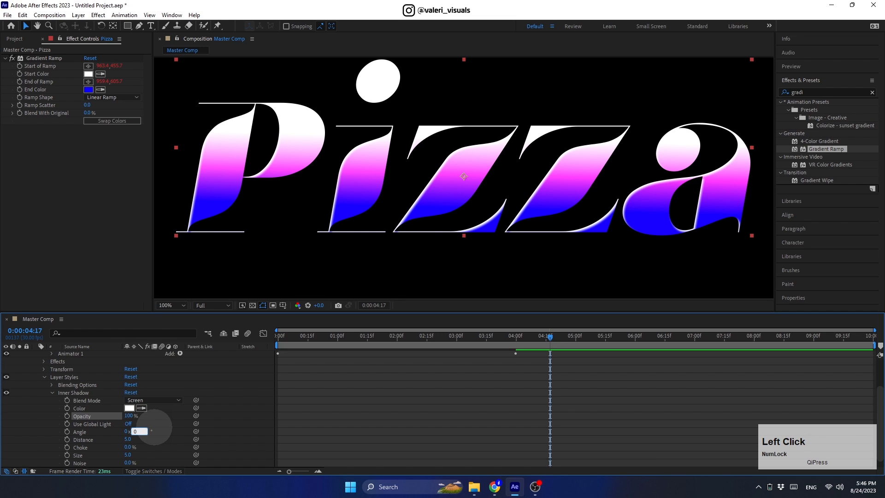
pyautogui.write('0')
pyautogui.press('Return')
pyautogui.click(130, 439)
pyautogui.write('3')
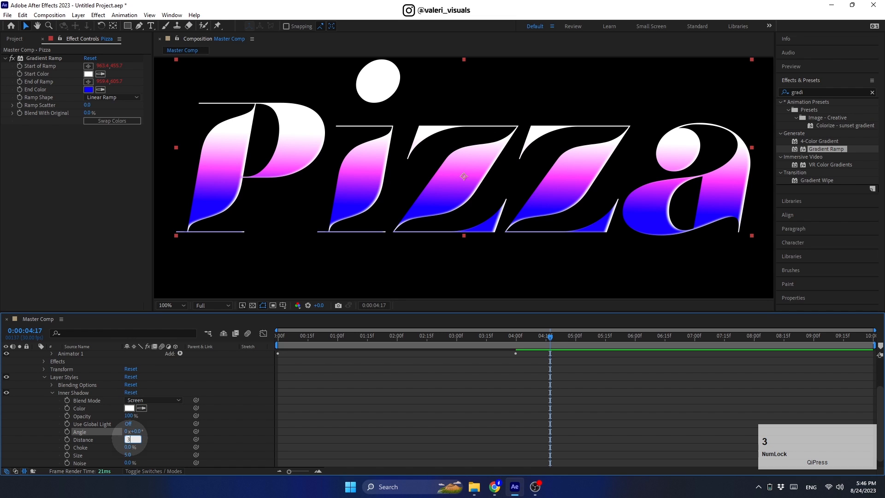
pyautogui.press('Return')
pyautogui.click(130, 455)
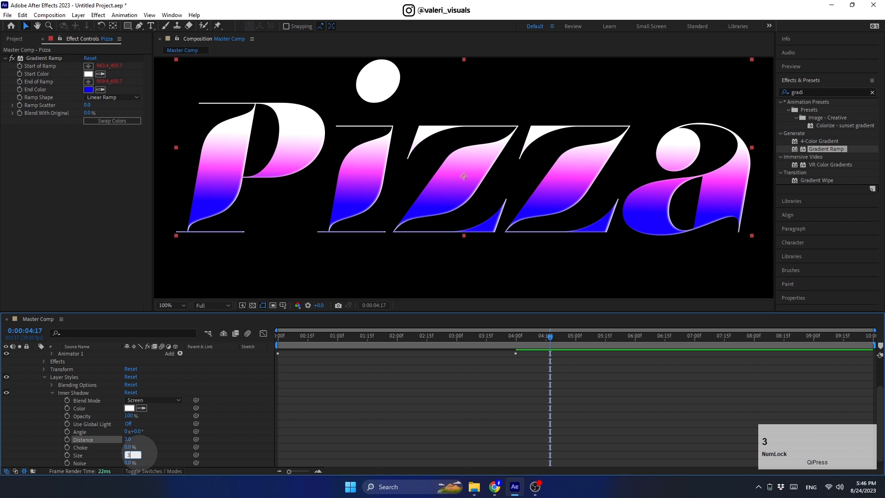
pyautogui.press('Return')
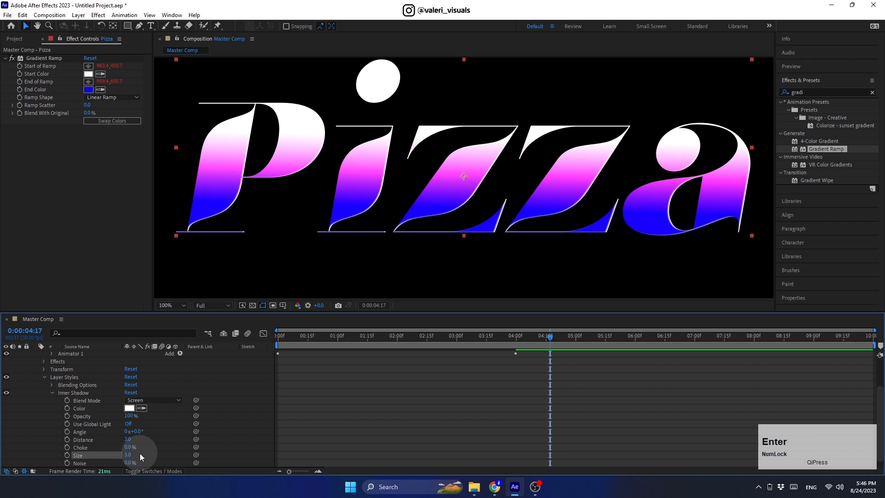
# Collapse the Pizza layer and all its property groups in the timeline
pyautogui.click(51, 392)
pyautogui.click(45, 416)
pyautogui.click(44, 362)
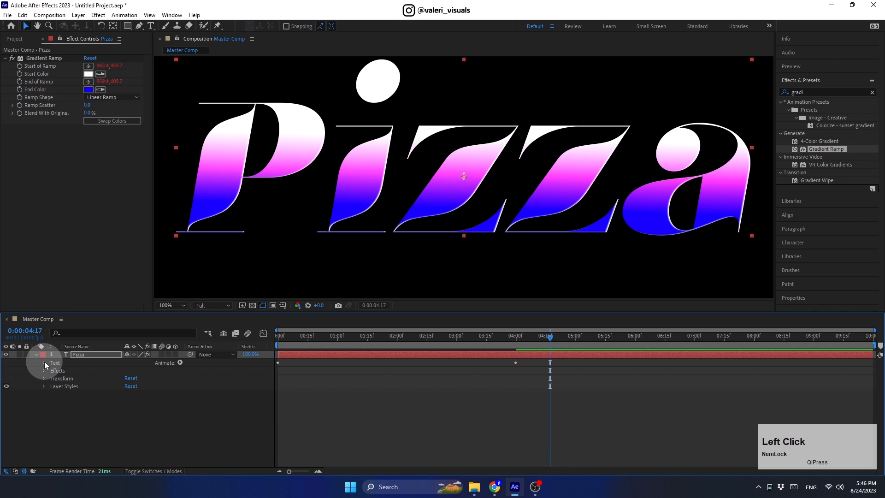
pyautogui.click(35, 355)
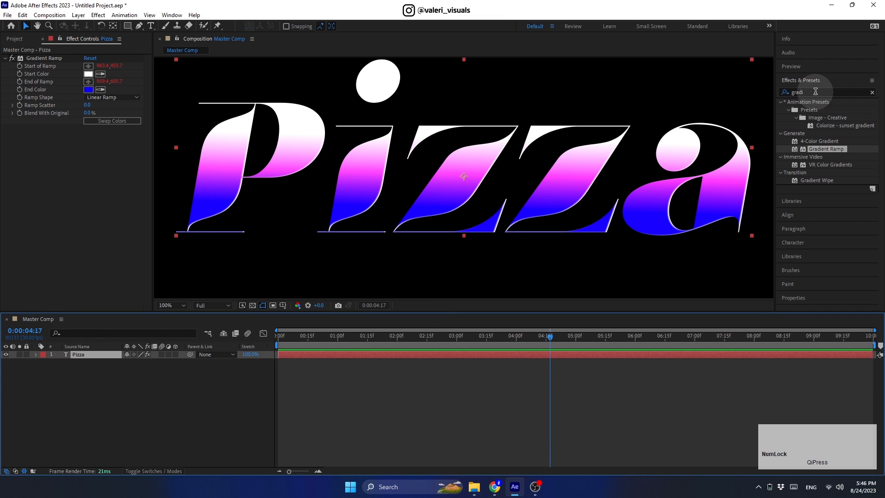
# Find the Glow effect and apply it to the Pizza text
pyautogui.click(776, 93)
pyautogui.write('glow')
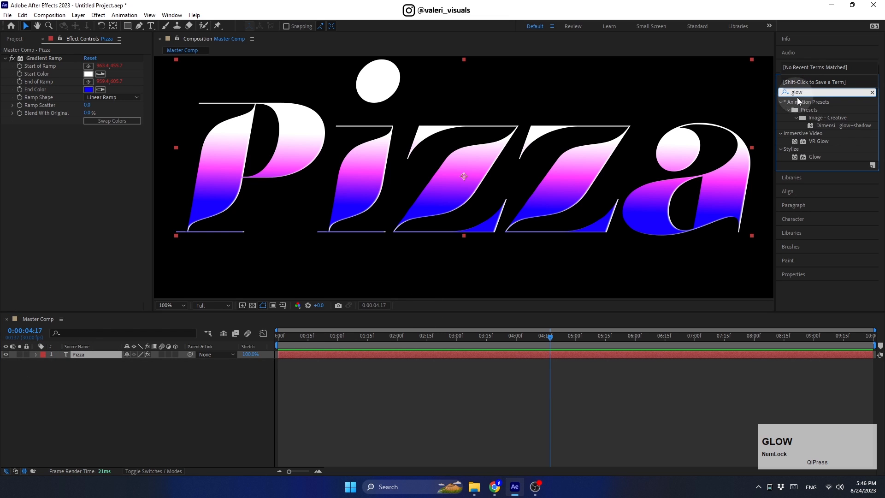
pyautogui.moveTo(823, 155); pyautogui.dragTo(735, 180)
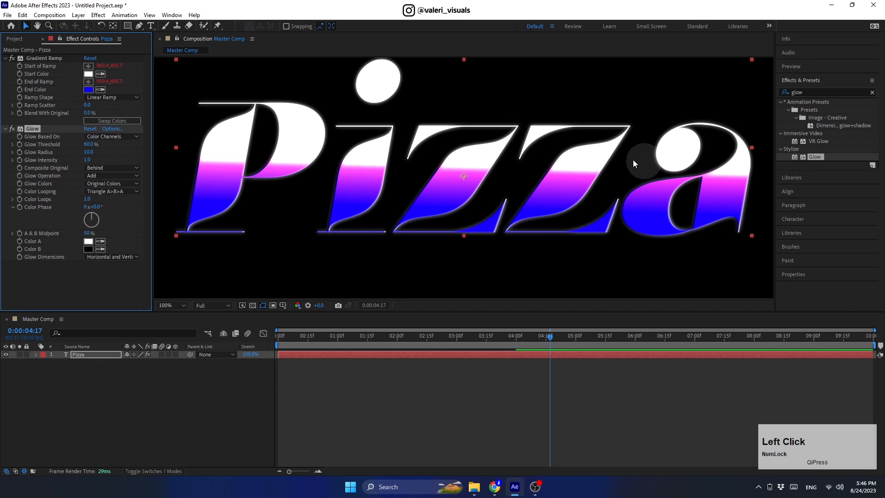
pyautogui.click(408, 144)
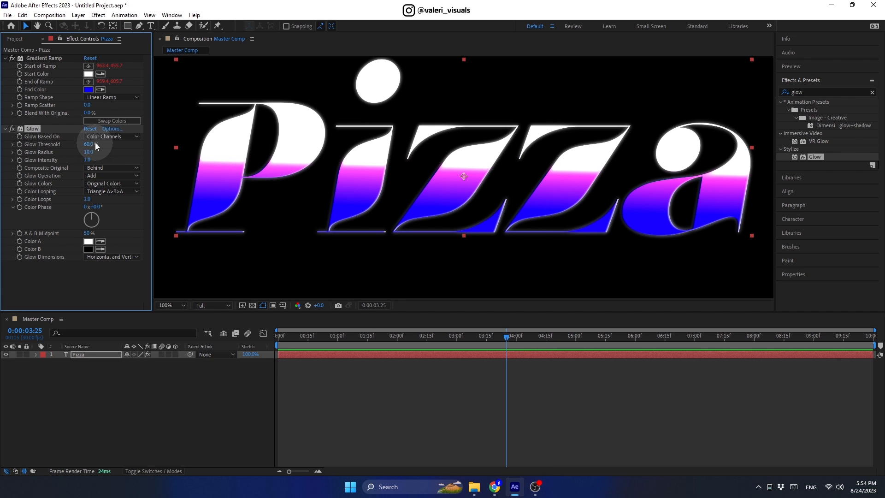
# Set the Glow Threshold to 100%, Glow Radius to 30 and Glow Intensity to 2
pyautogui.moveTo(95, 144); pyautogui.dragTo(166, 144)
pyautogui.click(89, 152)
pyautogui.write('30')
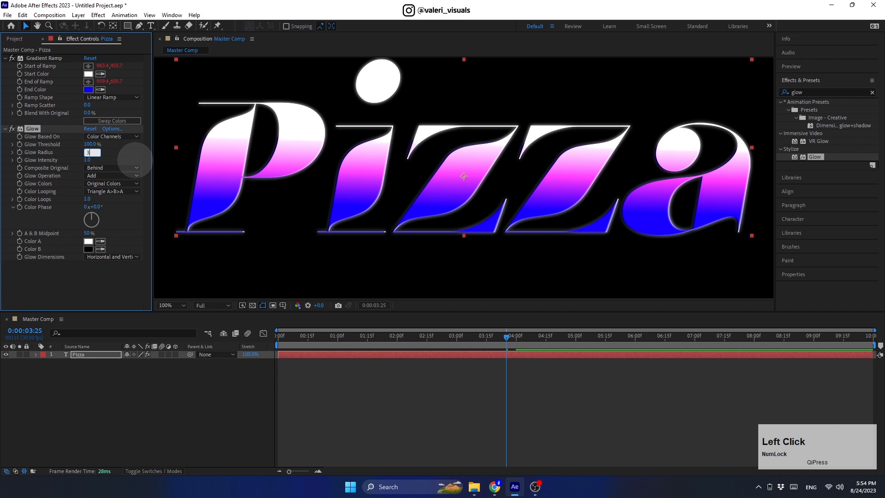
pyautogui.press('Return')
pyautogui.write('2')
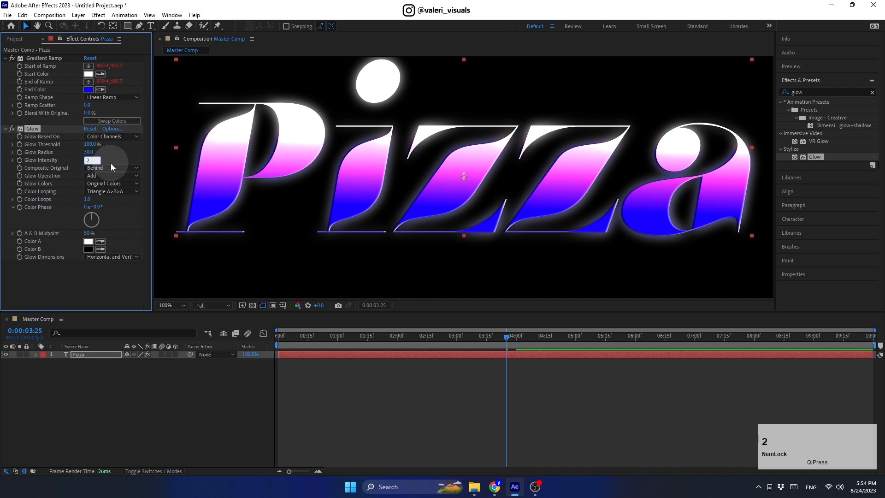
pyautogui.press('Return')
# Switch Glow Based On to Alpha Channel and back to Color Channels
pyautogui.click(112, 137)
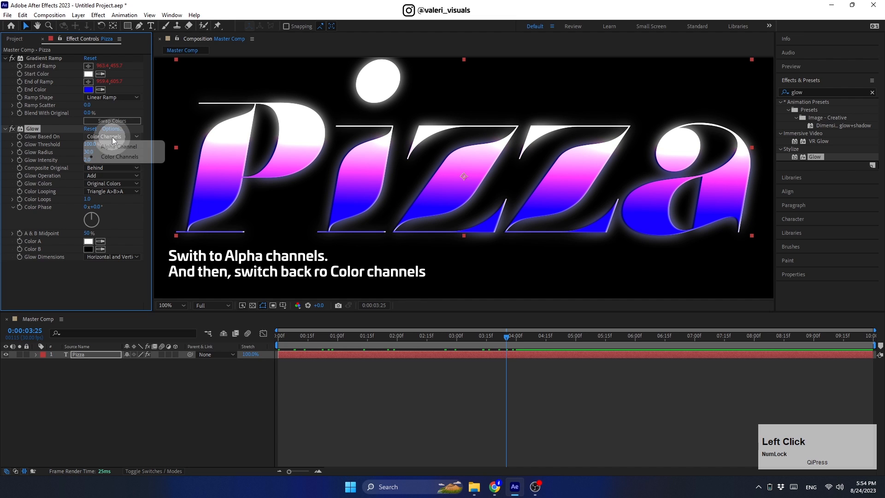
pyautogui.click(112, 145)
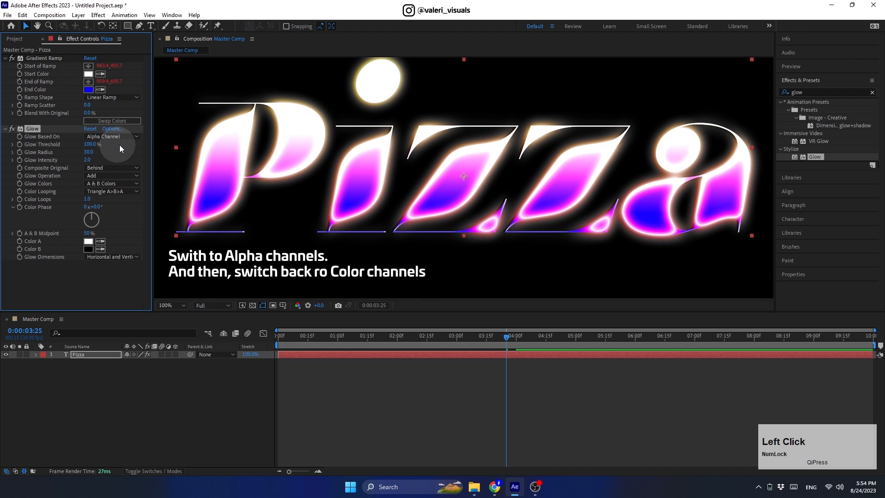
pyautogui.click(118, 137)
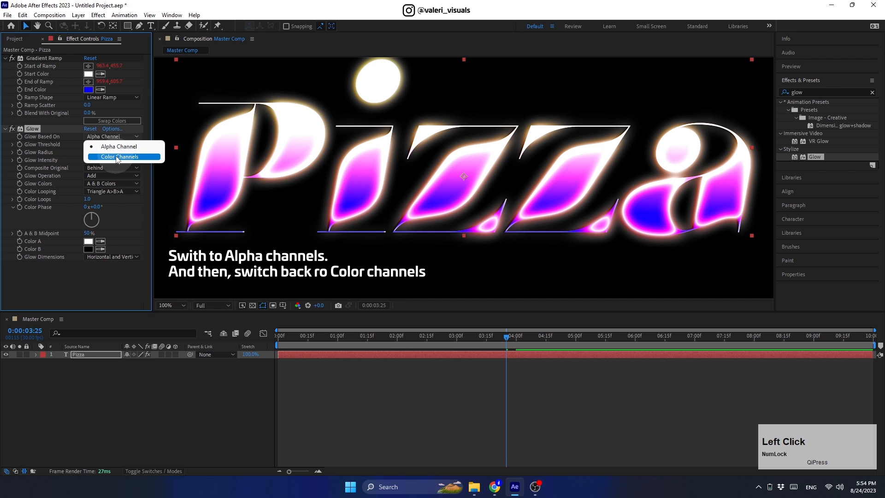
pyautogui.click(117, 158)
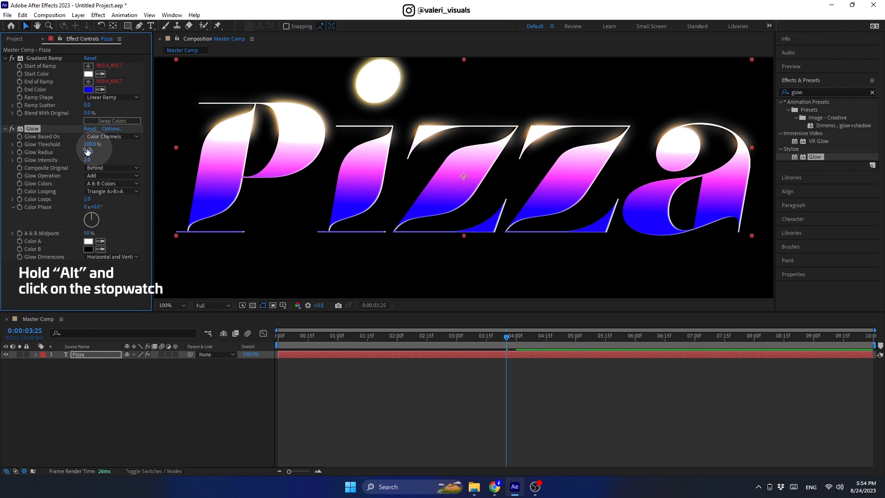
# Add the expression wiggle(5,10) to the Glow Radius and collapse the Pizza layer
pyautogui.press('alt')
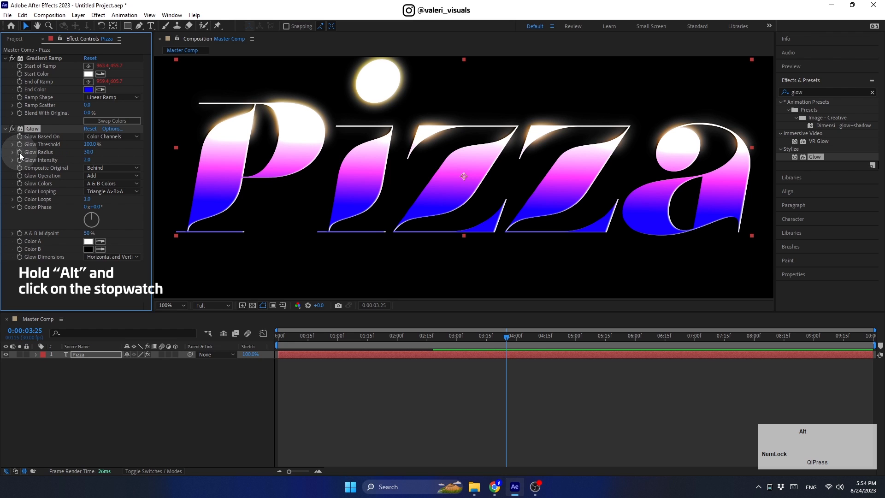
pyautogui.keyDown('alt'); pyautogui.click(19, 153); pyautogui.keyUp('alt')
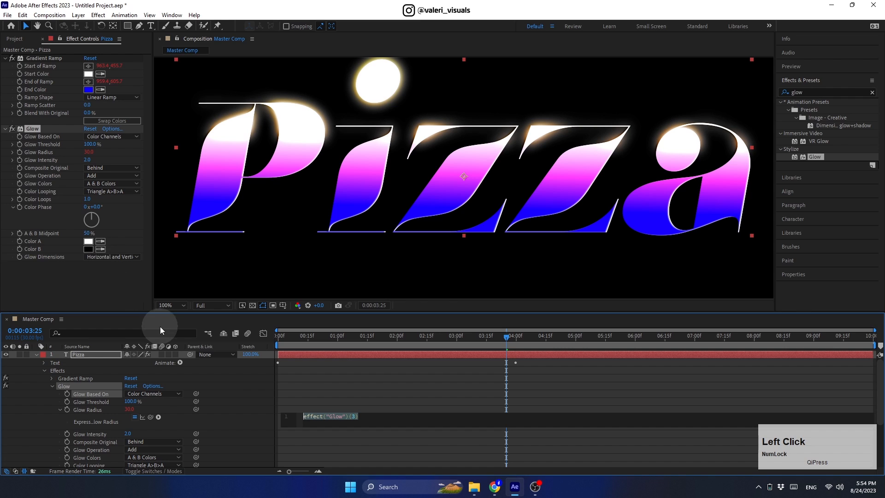
pyautogui.write('wigg')
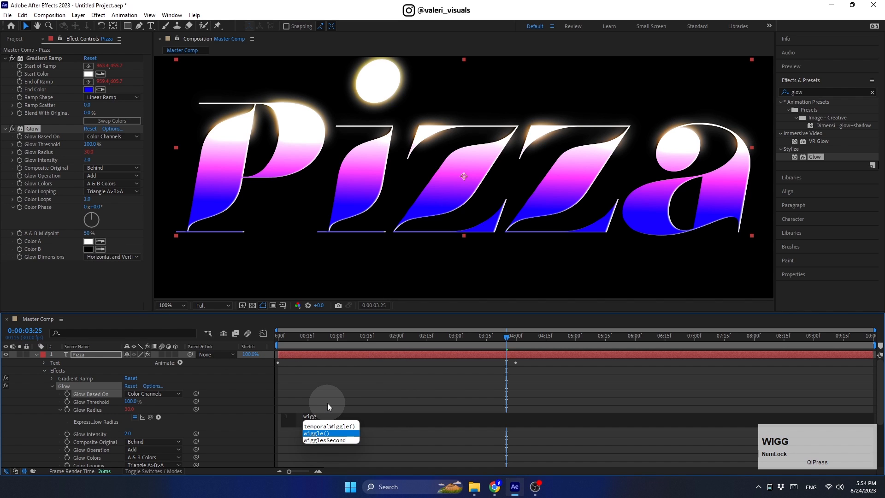
pyautogui.press('Return')
pyautogui.write('5,10')
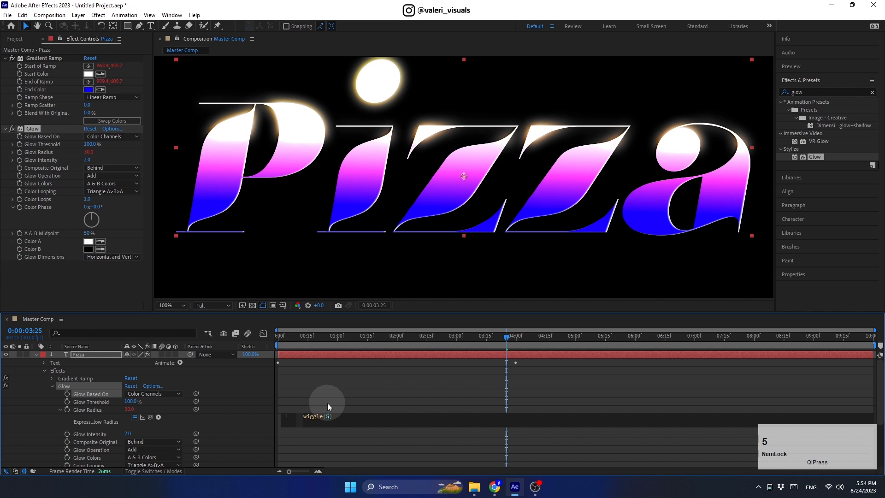
pyautogui.click(268, 408)
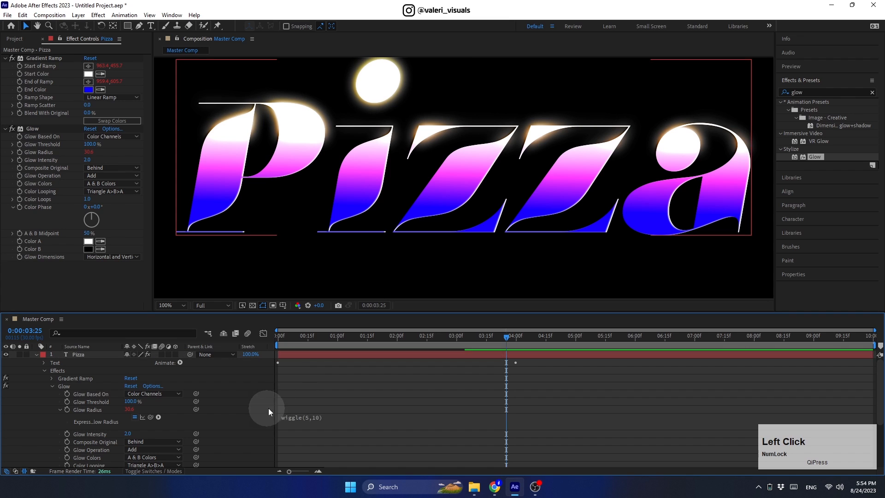
pyautogui.moveTo(527, 337); pyautogui.dragTo(546, 359)
pyautogui.click(546, 359)
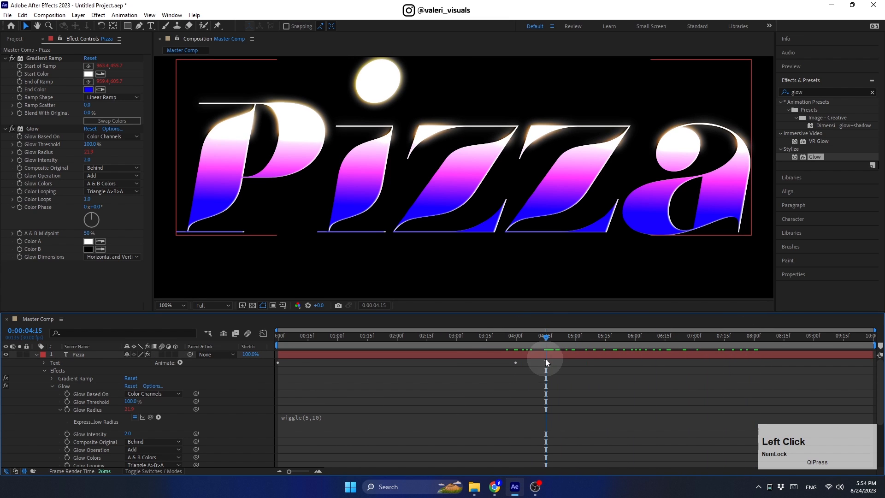
pyautogui.click(36, 355)
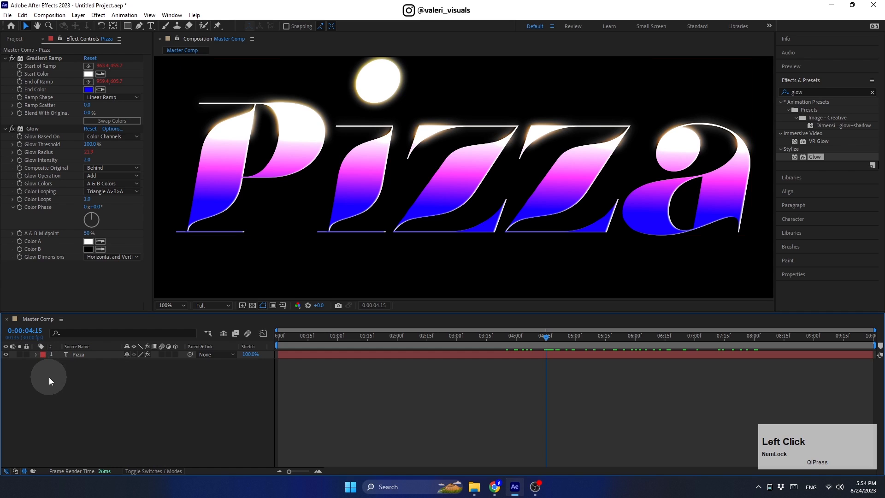
# Set the Pizza layer's Scale to 80% and keyframe it at 0:00:00:00
pyautogui.click(108, 355)
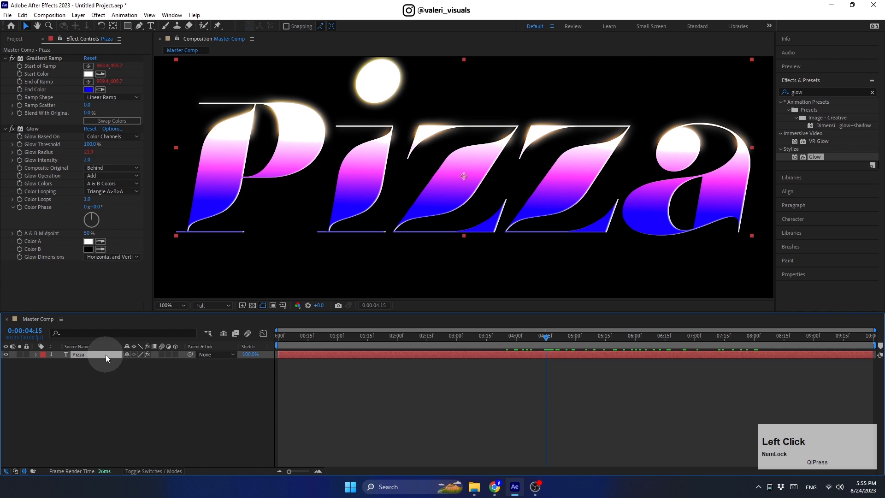
pyautogui.press('s')
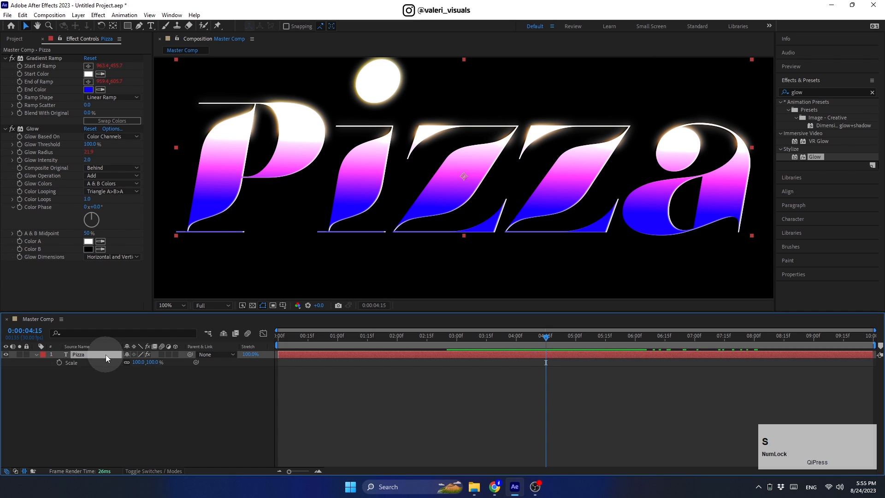
pyautogui.click(138, 363)
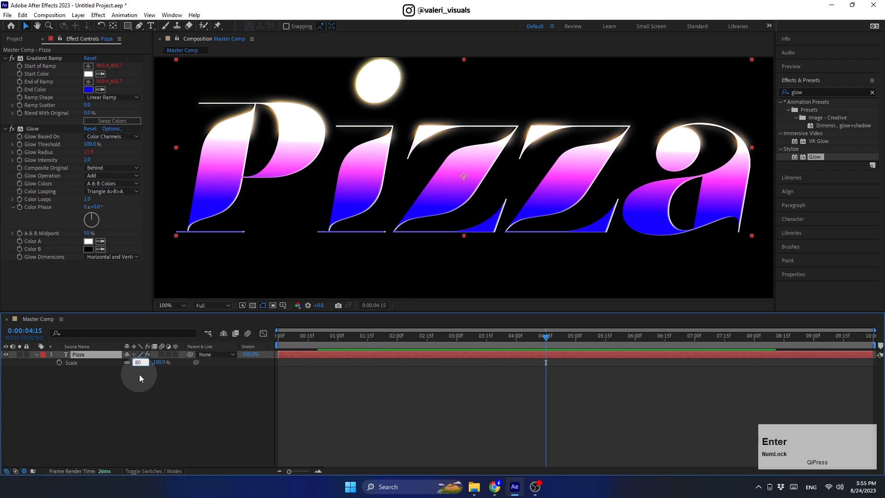
pyautogui.write('80')
pyautogui.press('Return')
pyautogui.moveTo(540, 339); pyautogui.dragTo(253, 353)
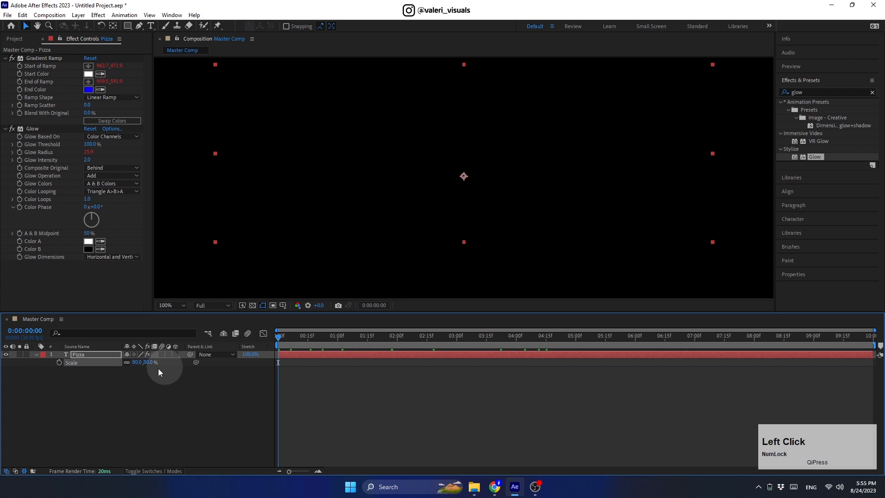
pyautogui.click(59, 362)
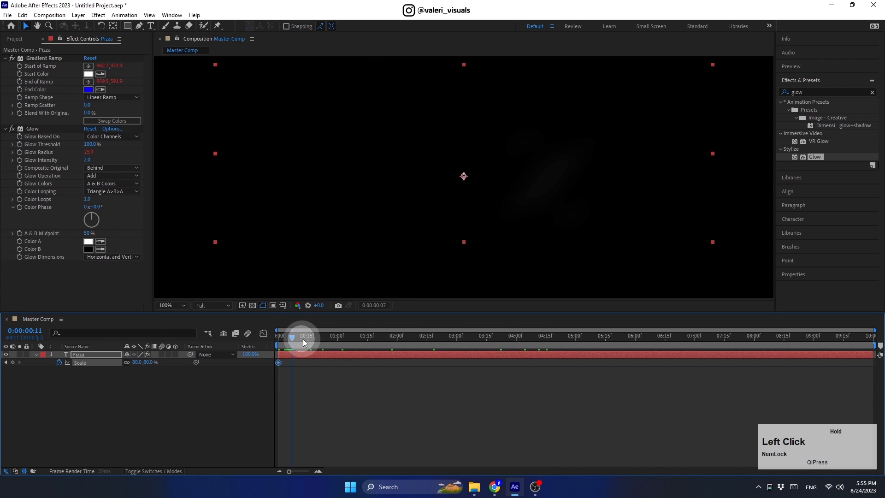
# Keyframe the Pizza layer's Scale at 110% at 0:00:08:00
pyautogui.moveTo(303, 338); pyautogui.dragTo(754, 343)
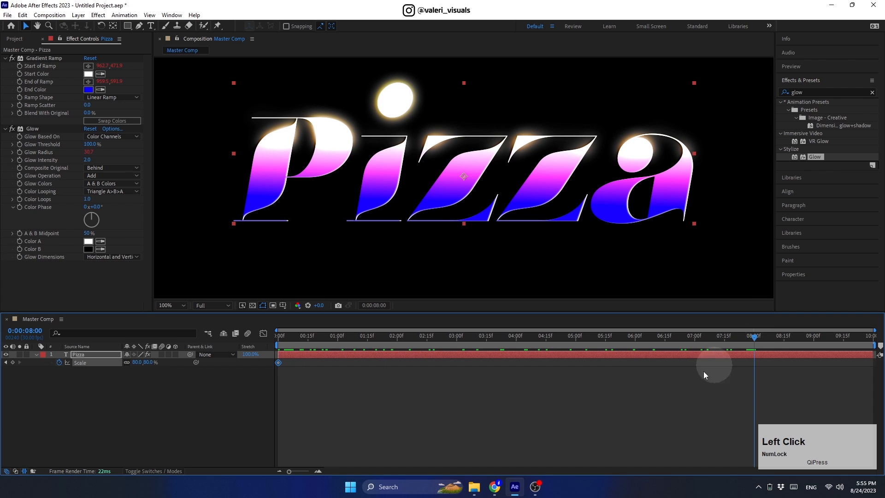
pyautogui.click(136, 363)
pyautogui.write('110')
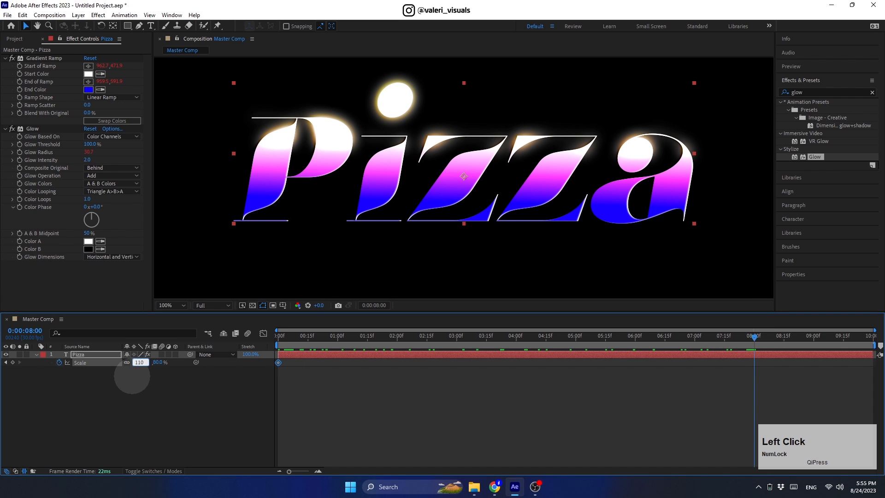
pyautogui.press('Return')
# Play back the text's scaling and reveal animation, and collapse the Pizza layer
pyautogui.moveTo(676, 344); pyautogui.dragTo(631, 349)
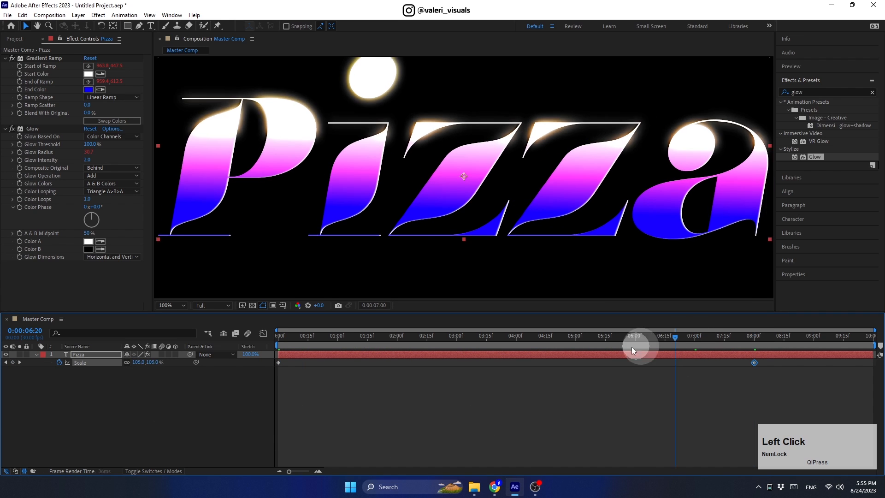
pyautogui.press('space')
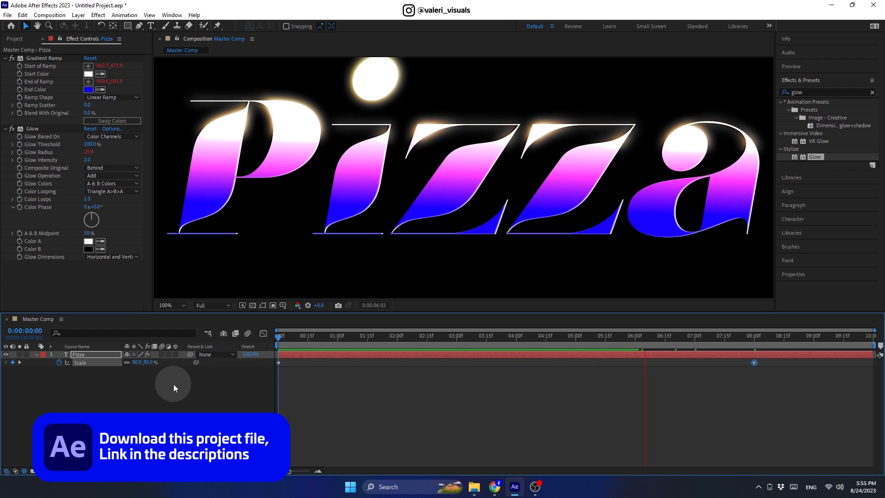
pyautogui.press('space')
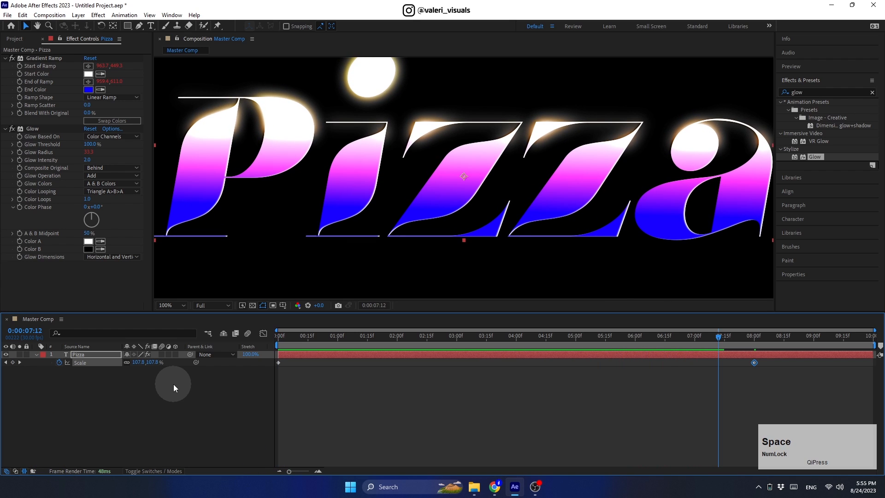
pyautogui.click(36, 354)
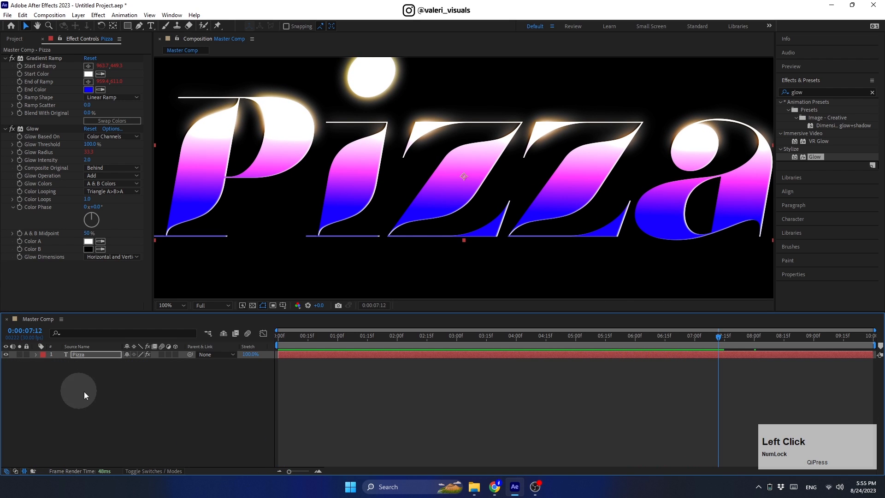
# Add 5438849.jpg from the hand-painted-watercolor-galaxy-background folder to Master Comp and place it below the Pizza layer
pyautogui.click(165, 305)
pyautogui.click(186, 324)
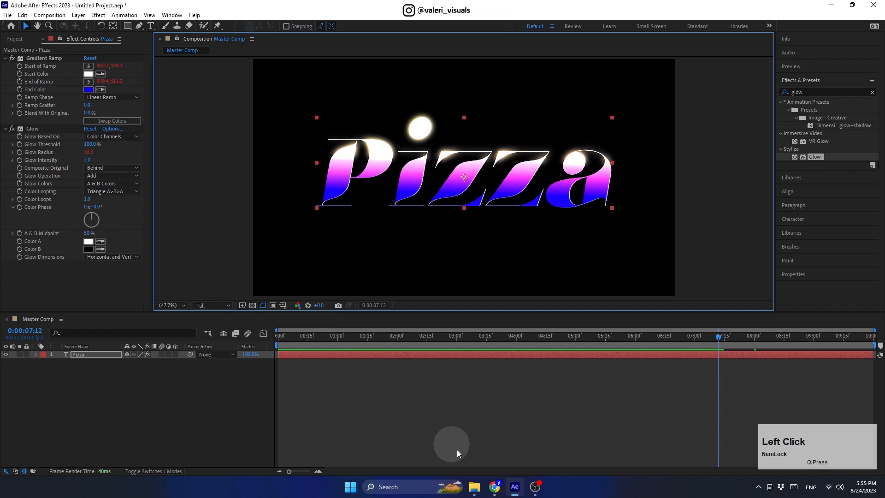
pyautogui.click(474, 487)
pyautogui.click(513, 252)
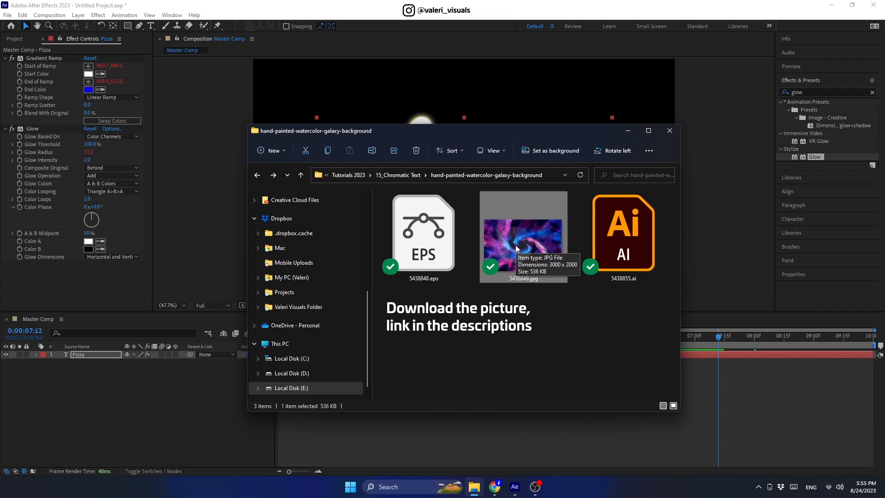
pyautogui.moveTo(515, 245); pyautogui.dragTo(149, 400)
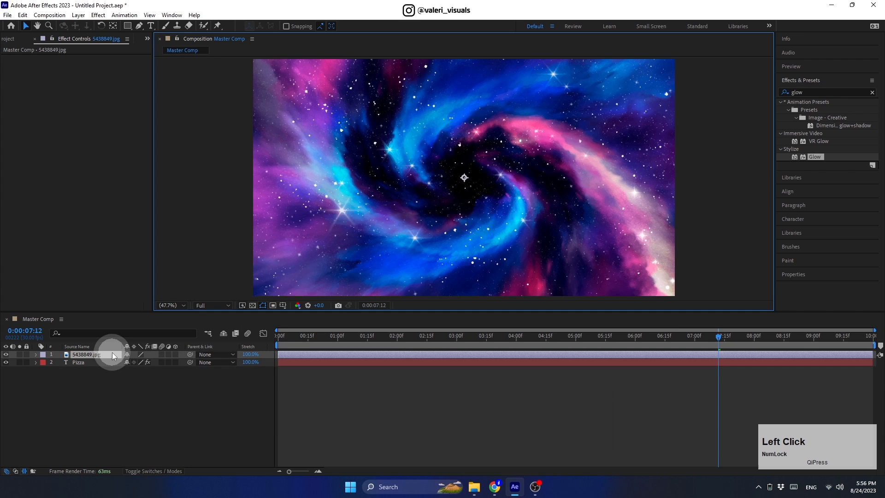
pyautogui.moveTo(113, 351); pyautogui.dragTo(113, 366)
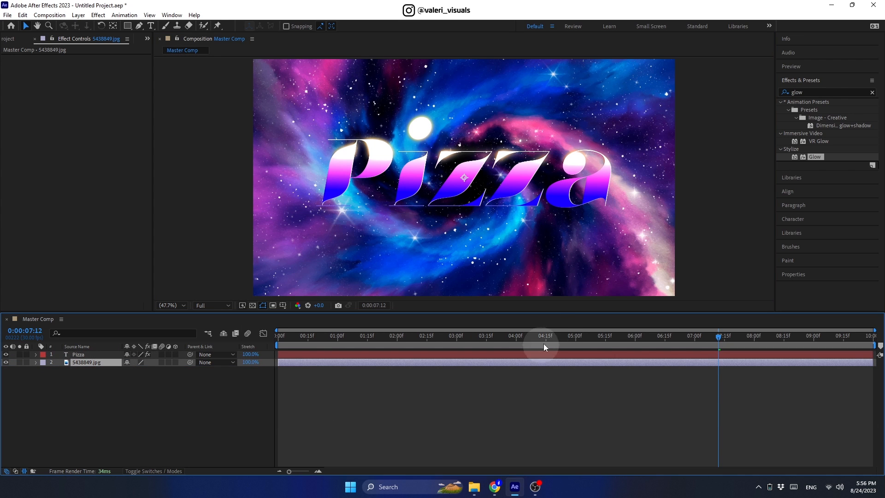
# Keyframe the 5438849.jpg layer's Scale at 100% and its Rotation at 30° at 0:00:00:00
pyautogui.moveTo(544, 341); pyautogui.dragTo(198, 348)
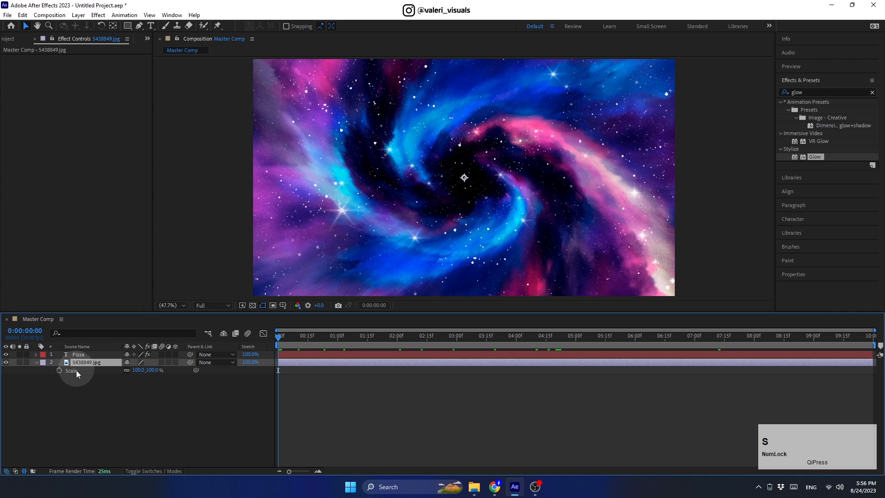
pyautogui.click(60, 373)
pyautogui.click(109, 362)
pyautogui.press('r')
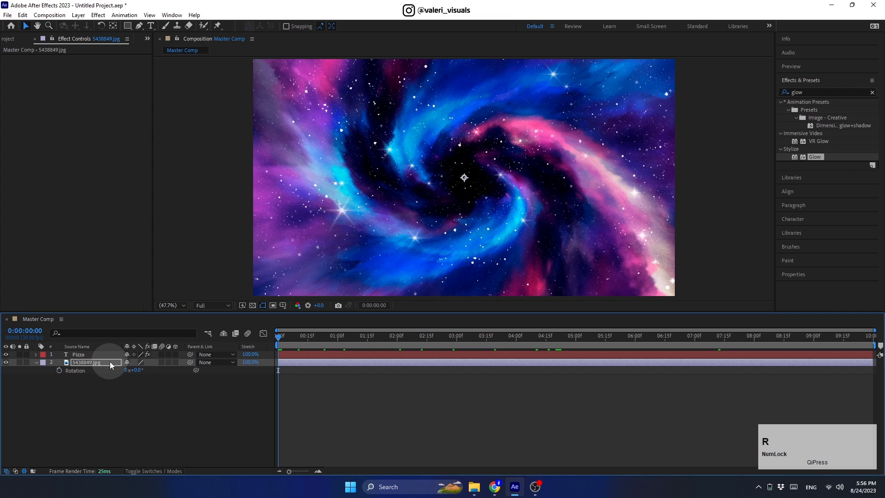
pyautogui.click(138, 370)
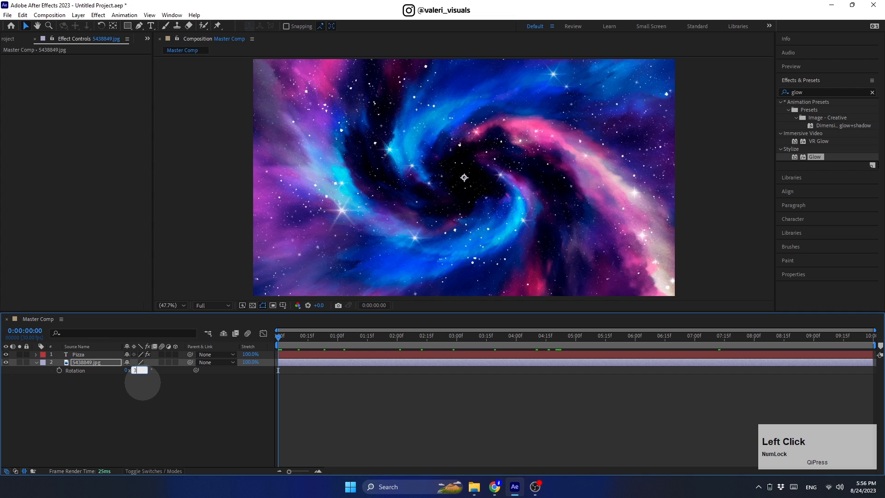
pyautogui.write('30')
pyautogui.press('Return')
pyautogui.click(59, 371)
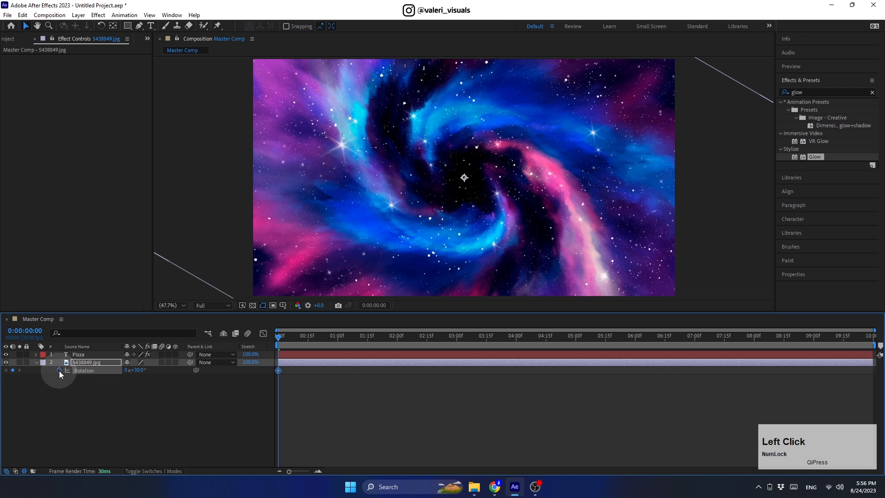
# Keyframe the 5438849.jpg layer's Rotation at 0° at 0:00:08:00
pyautogui.moveTo(302, 337); pyautogui.dragTo(754, 355)
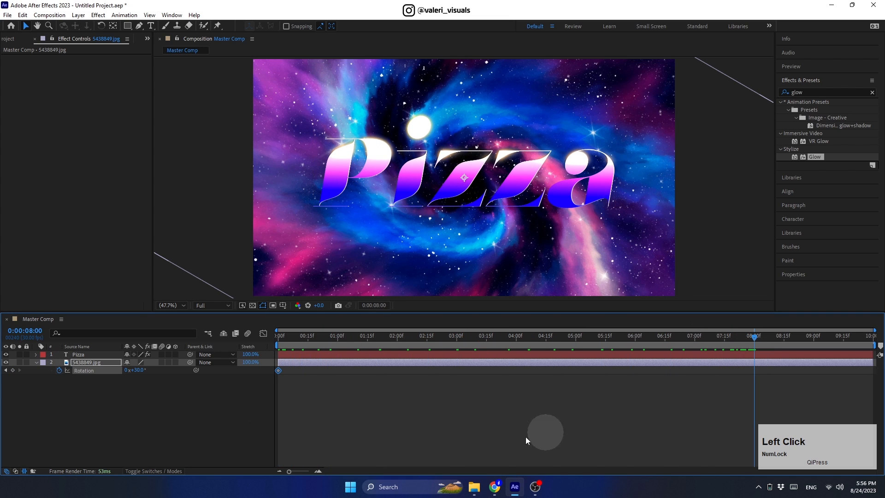
pyautogui.click(138, 369)
pyautogui.press('Return')
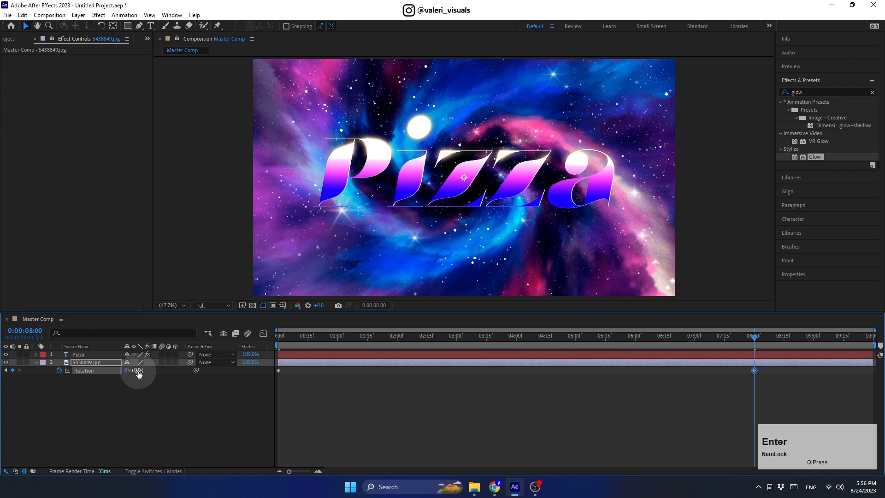
# Keyframe the 5438849.jpg layer's Scale at 80% at 0:00:08:00
pyautogui.click(95, 365)
pyautogui.press('s')
pyautogui.click(137, 370)
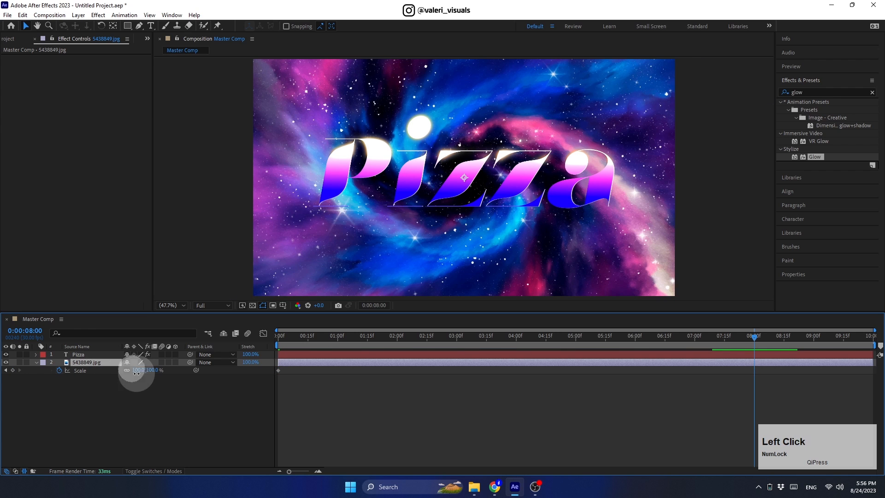
pyautogui.write('80')
pyautogui.press('Return')
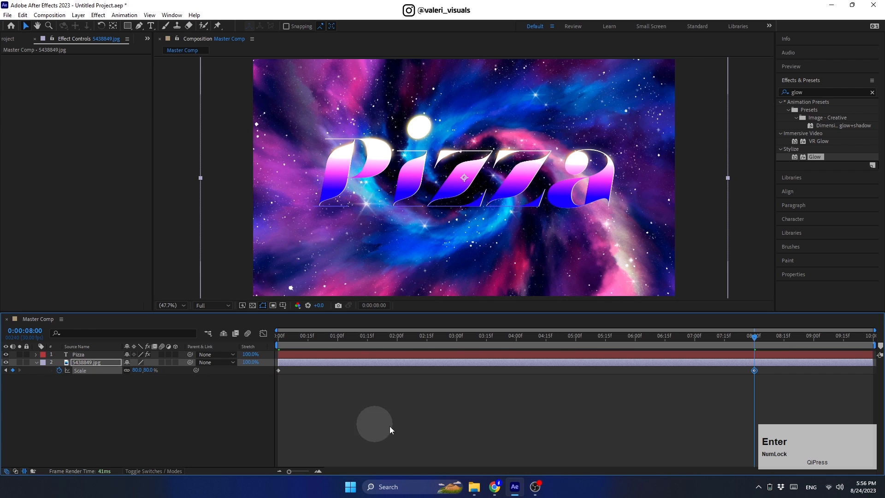
# Play back the rotating and shrinking galaxy background from the start, and collapse the 5438849.jpg layer
pyautogui.moveTo(712, 341); pyautogui.dragTo(150, 393)
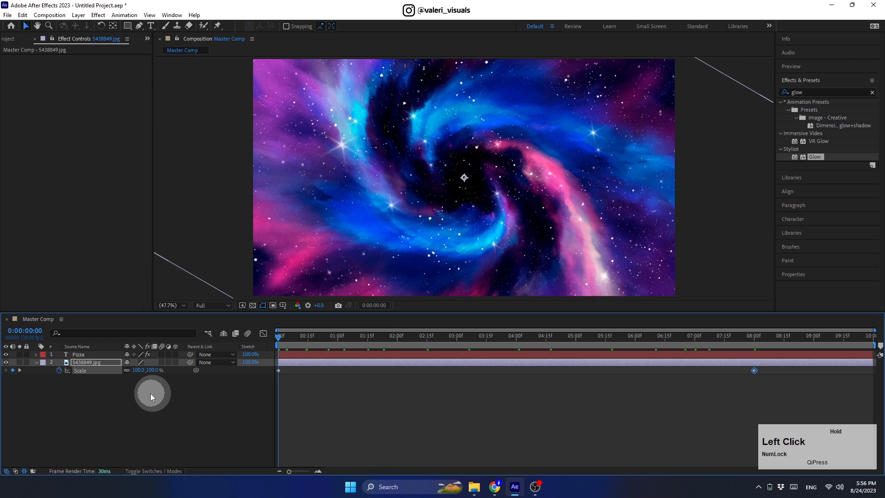
pyautogui.press('space')
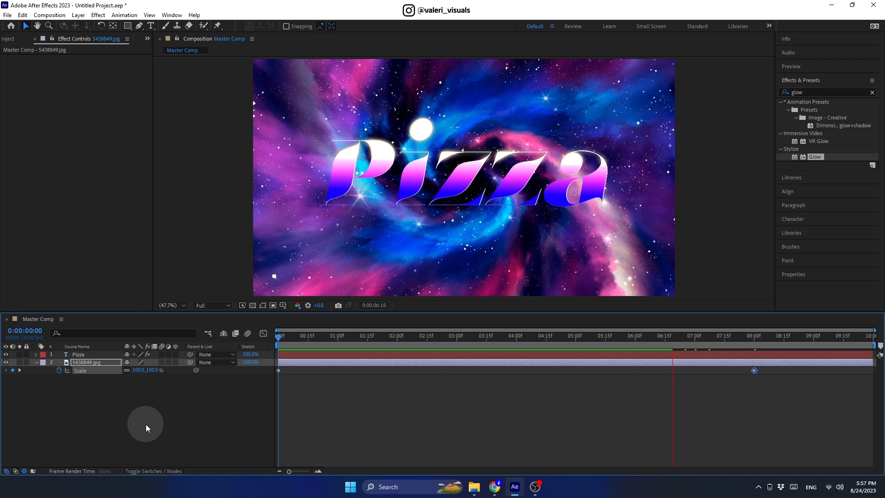
pyautogui.press('space')
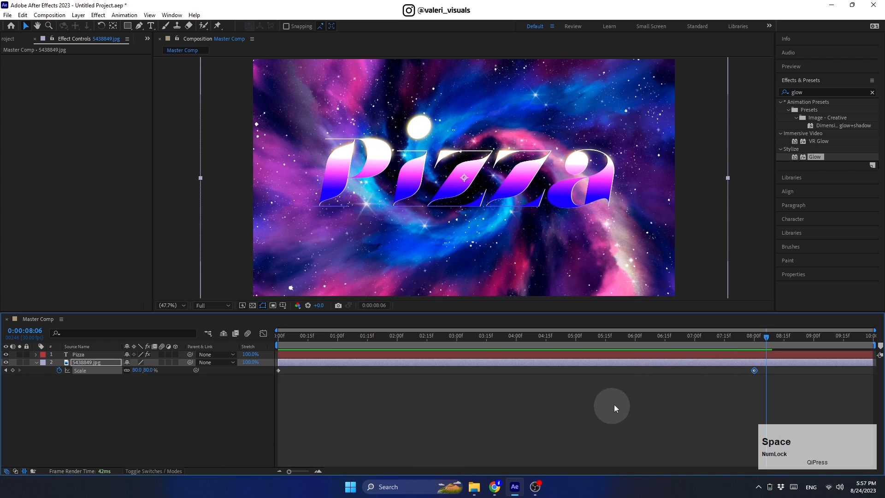
pyautogui.click(36, 362)
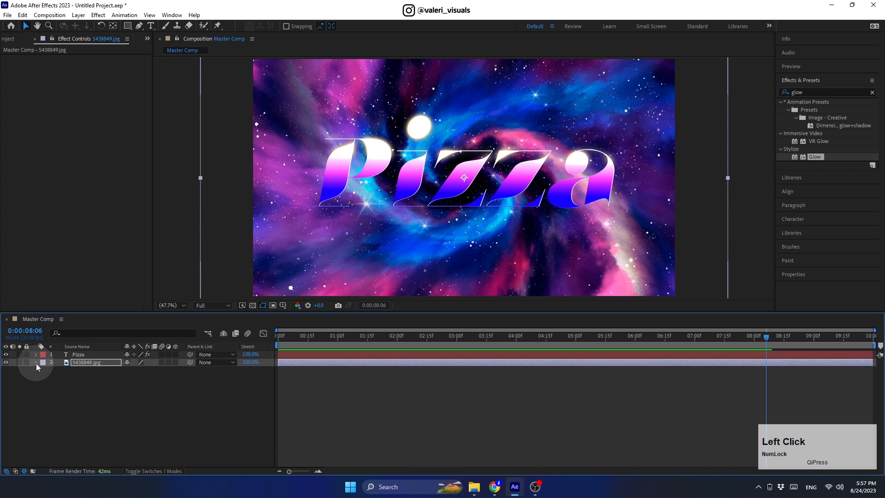
pyautogui.press('z')
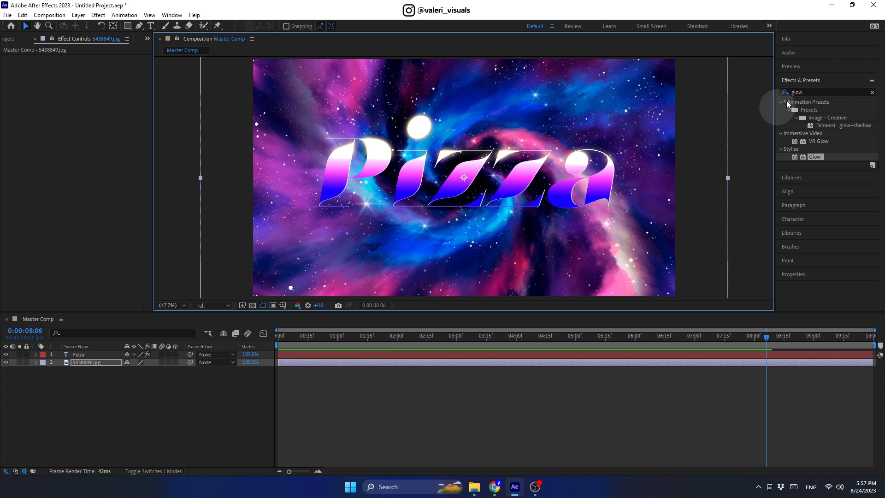
# Find the Curves effect and apply it to the 5438849.jpg layer
pyautogui.moveTo(818, 93); pyautogui.dragTo(753, 97)
pyautogui.write('curves')
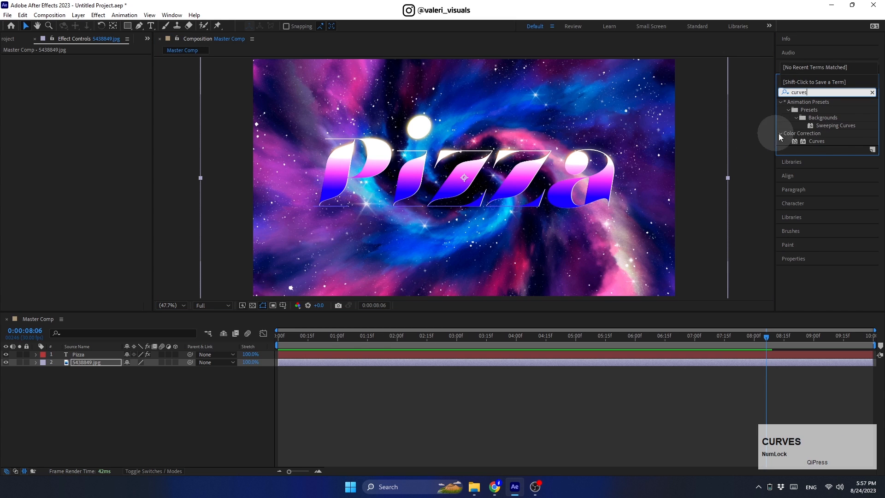
pyautogui.click(813, 141)
pyautogui.moveTo(812, 139); pyautogui.dragTo(704, 234)
# Darken the galaxy background by pulling the RGB curve down in the shadows and highlights into a smooth sagging bend
pyautogui.moveTo(59, 183)
pyautogui.mouseDown()
pyautogui.moveTo(49, 181)
pyautogui.moveTo(62, 194)
pyautogui.mouseUp()
pyautogui.click(105, 141)
pyautogui.moveTo(111, 146); pyautogui.dragTo(115, 147)
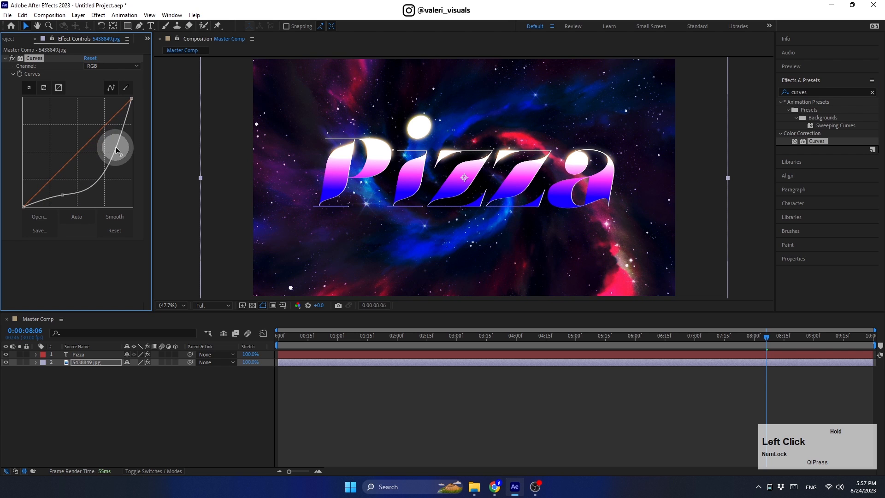
pyautogui.click(64, 195)
pyautogui.moveTo(63, 194); pyautogui.dragTo(62, 201)
pyautogui.click(117, 153)
pyautogui.moveTo(116, 154); pyautogui.dragTo(113, 142)
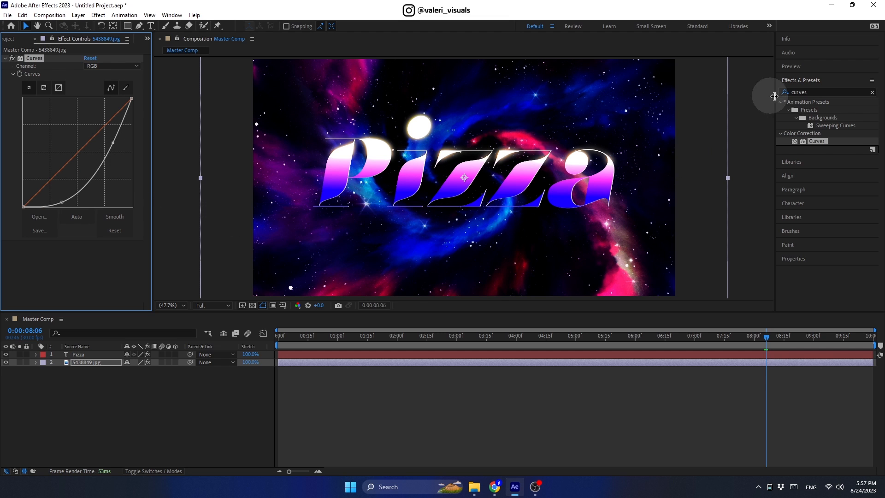
# Apply Fast Box Blur to the 5438849.jpg layer and keyframe its Blur Radius at 0 at 0:00:00:00
pyautogui.click(802, 92)
pyautogui.write('fast')
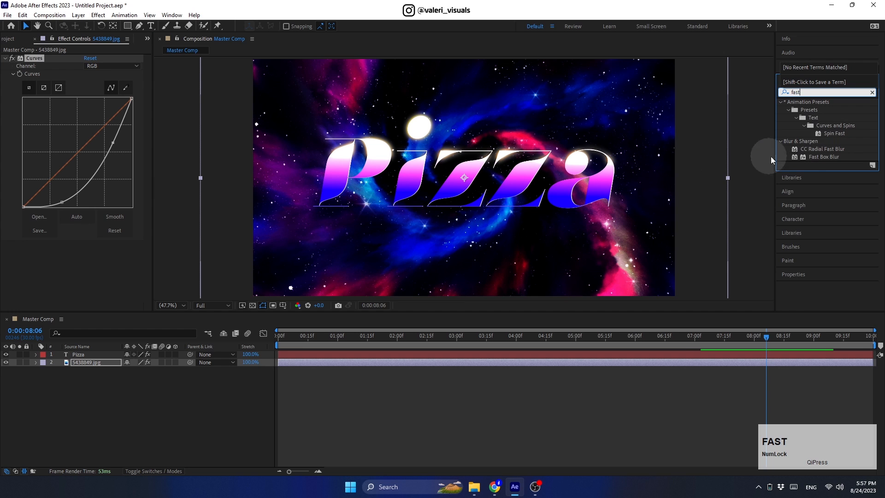
pyautogui.moveTo(806, 157); pyautogui.dragTo(687, 281)
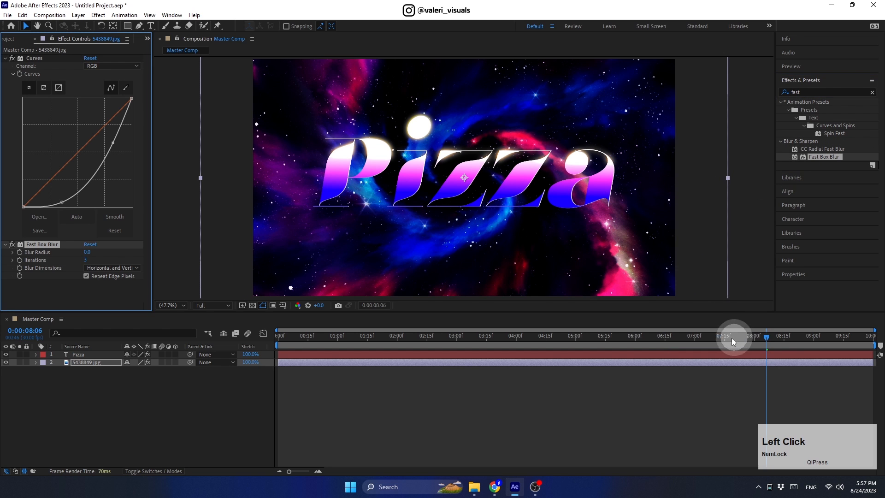
pyautogui.moveTo(731, 338); pyautogui.dragTo(172, 357)
pyautogui.click(19, 252)
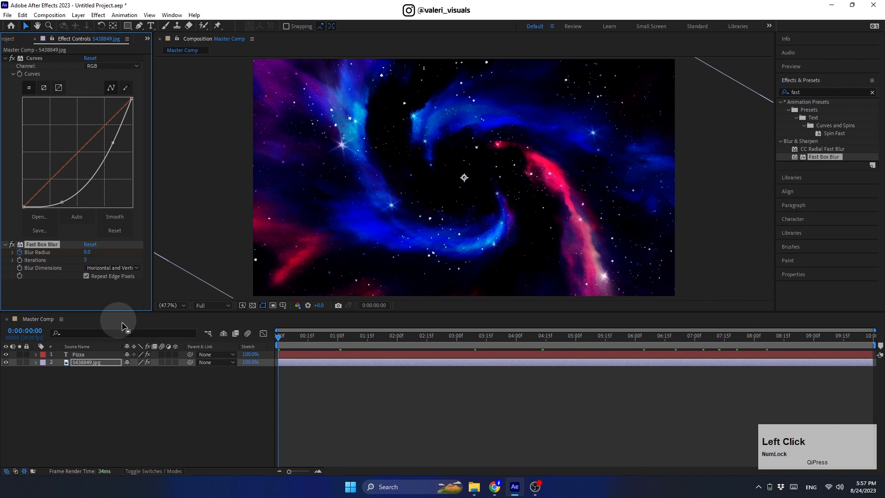
# Keyframe the galaxy layer's Fast Box Blur Blur Radius at 5 at 0:00:08:00, and return to 0:00:00:00
pyautogui.moveTo(278, 336); pyautogui.dragTo(756, 350)
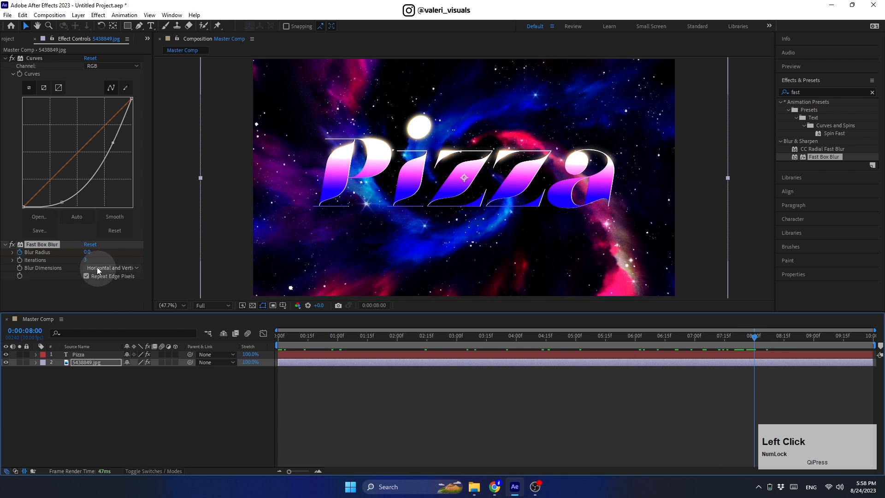
pyautogui.click(86, 252)
pyautogui.write('5')
pyautogui.press('Return')
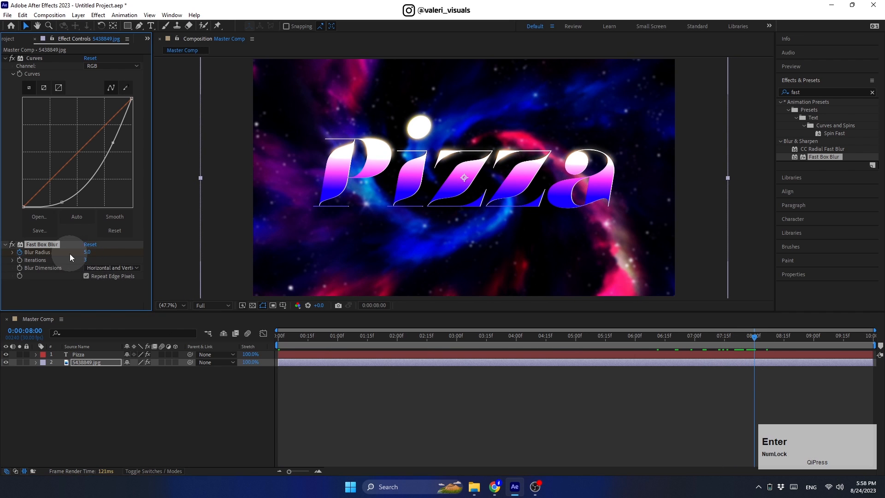
pyautogui.moveTo(743, 339); pyautogui.dragTo(247, 370)
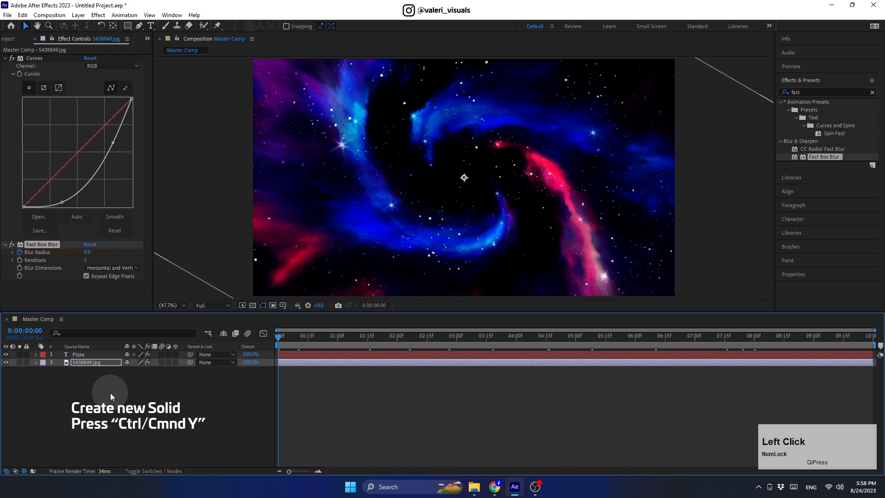
# Create a black, comp-sized solid named Bg and place it below the 5438849.jpg layer
pyautogui.hotkey('ctrl', 'y')
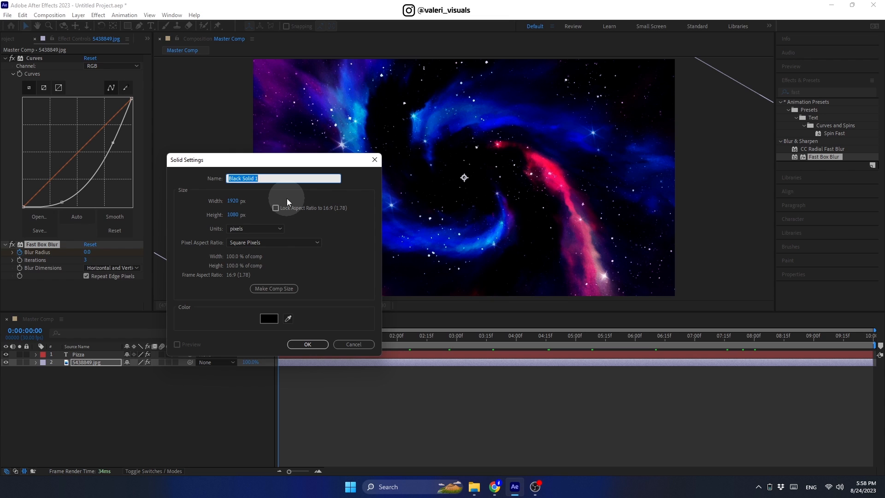
pyautogui.write('Bg')
pyautogui.click(286, 290)
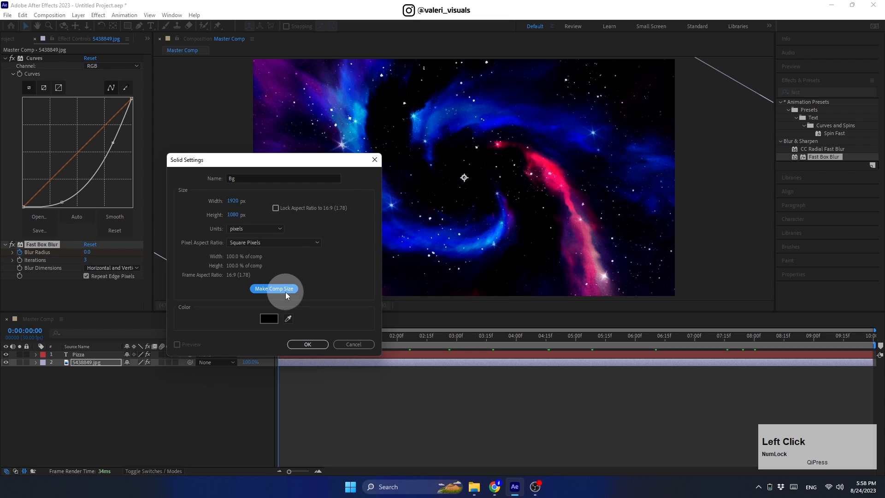
pyautogui.click(269, 319)
pyautogui.click(287, 242)
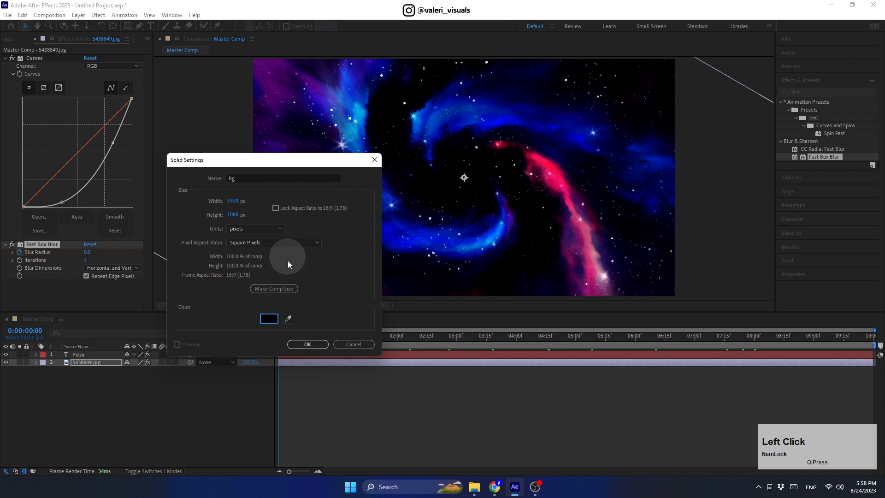
pyautogui.click(307, 345)
pyautogui.moveTo(111, 355); pyautogui.dragTo(109, 379)
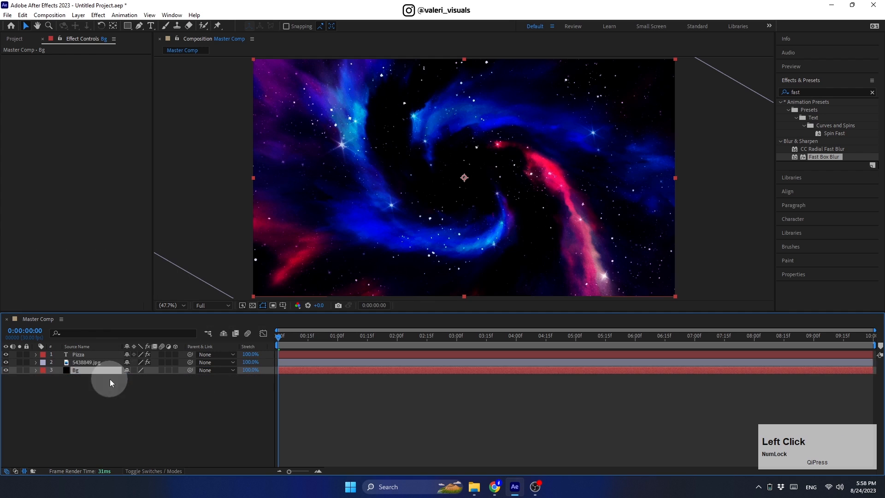
# Add the expression wiggle(3,50) to the 5438849.jpg layer's Opacity, scrub to 0:00:04:15, and collapse the layer
pyautogui.click(92, 367)
pyautogui.press('t')
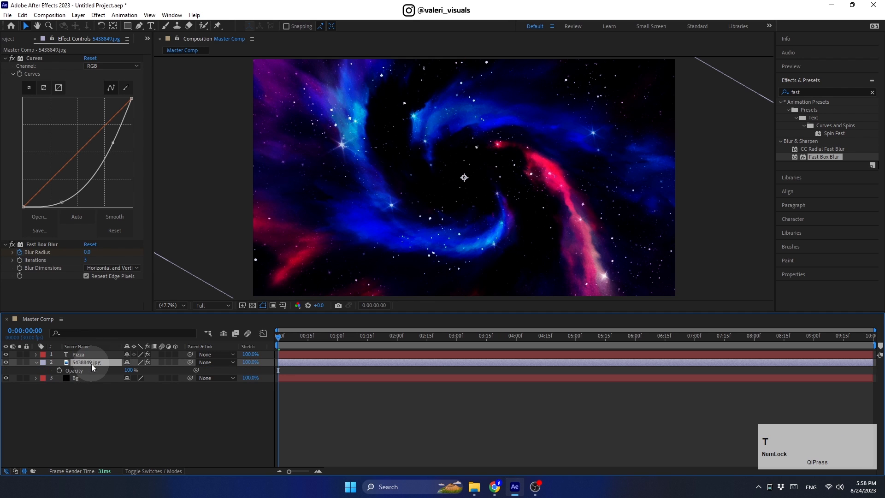
pyautogui.keyDown('alt'); pyautogui.click(60, 372); pyautogui.keyUp('alt')
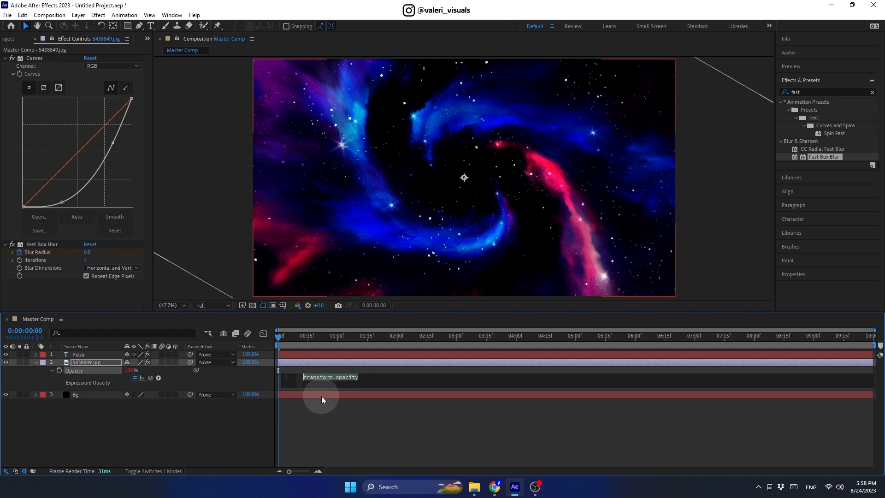
pyautogui.write('wiggle(3,50')
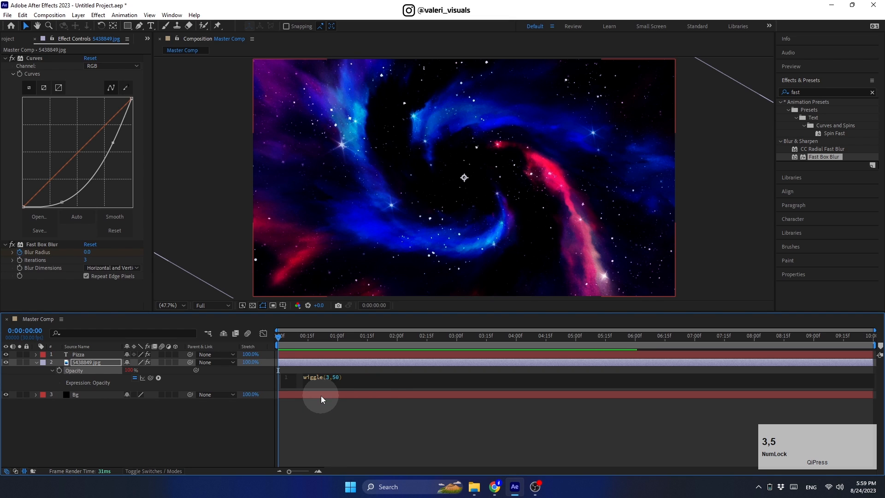
pyautogui.click(252, 417)
pyautogui.moveTo(278, 337); pyautogui.dragTo(546, 349)
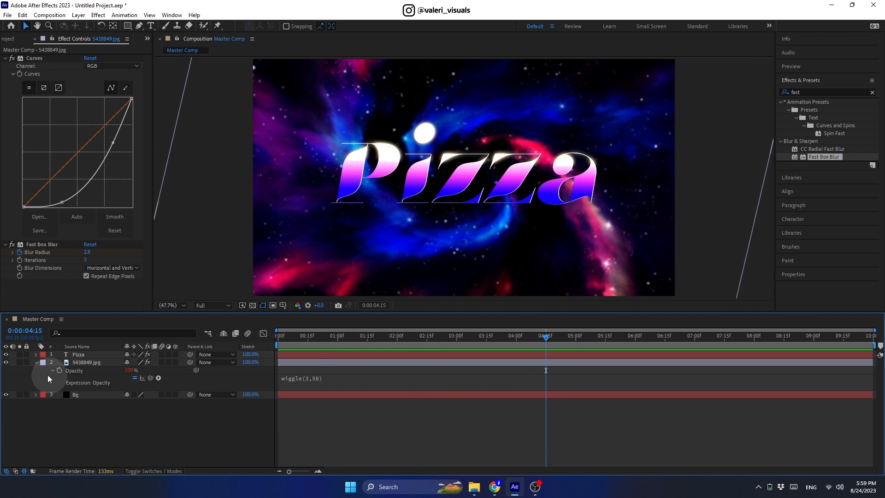
pyautogui.click(37, 362)
# Add an adjustment layer above the Pizza layer and give it an elliptical mask that fills the frame
pyautogui.rightClick(93, 390)
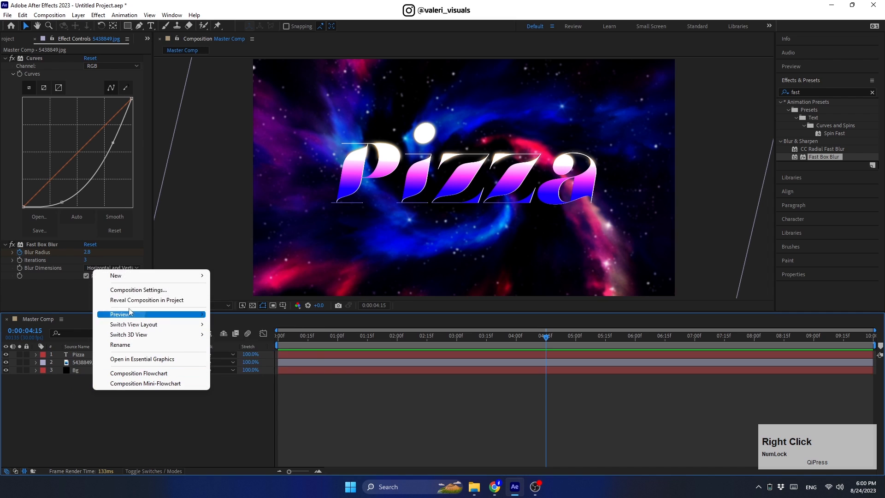
pyautogui.moveTo(184, 276)
pyautogui.click(229, 353)
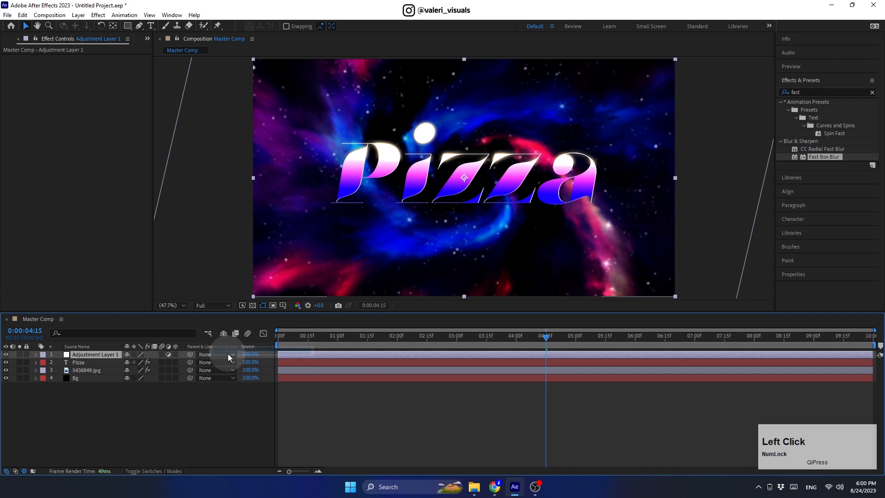
pyautogui.click(128, 27)
pyautogui.moveTo(127, 27); pyautogui.dragTo(165, 49)
pyautogui.doubleClick(128, 27)
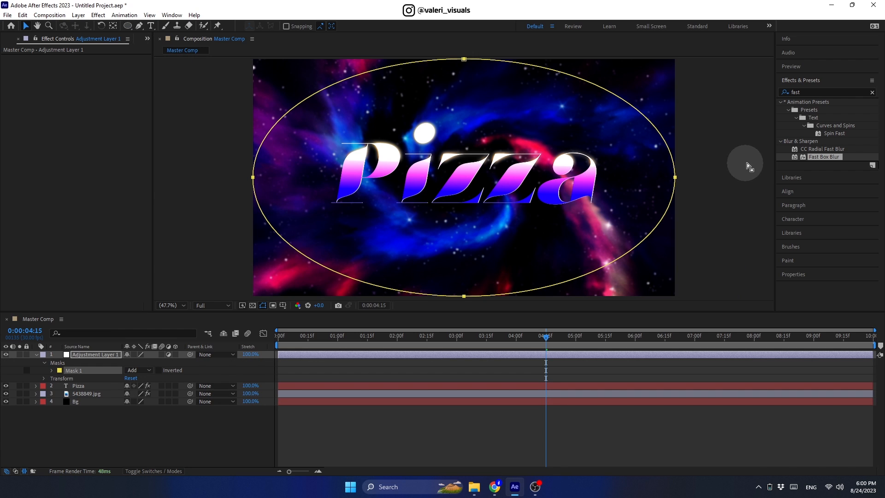
# Apply Fast Box Blur with a Blur Radius of 10 to the adjustment layer and set Mask 1's mode to Subtract
pyautogui.moveTo(824, 157); pyautogui.dragTo(188, 364)
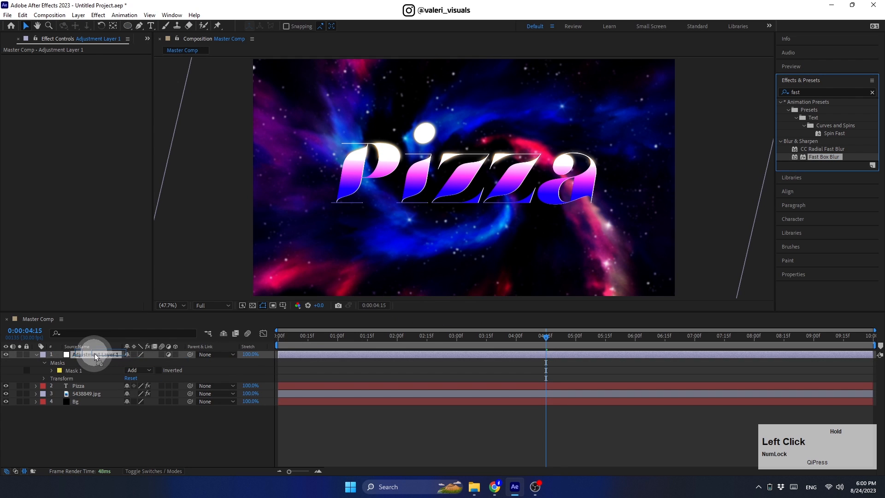
pyautogui.click(87, 66)
pyautogui.write('10')
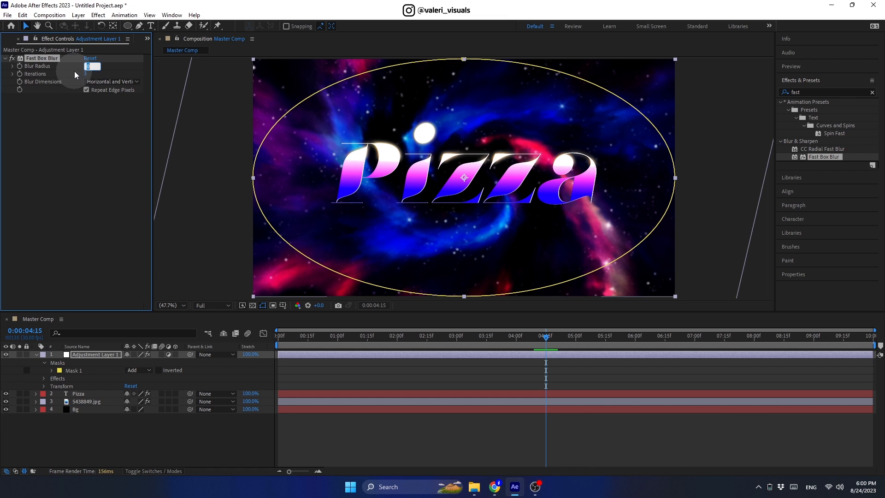
pyautogui.press('Return')
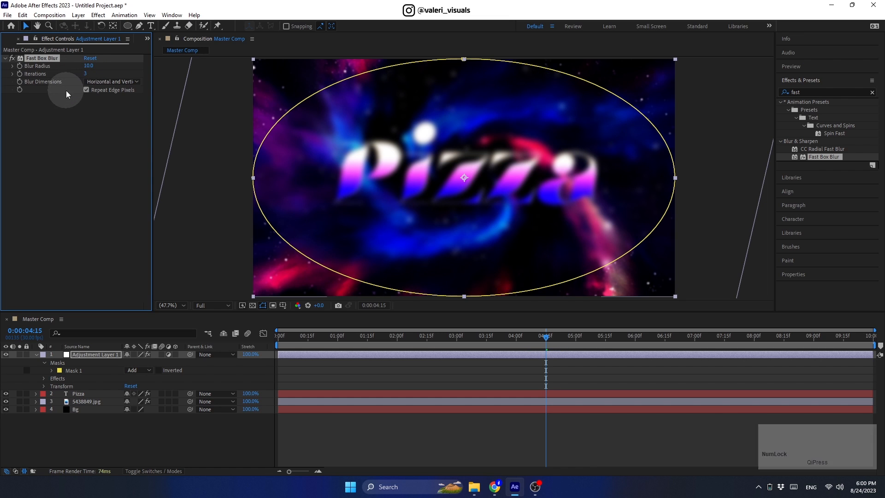
pyautogui.click(134, 371)
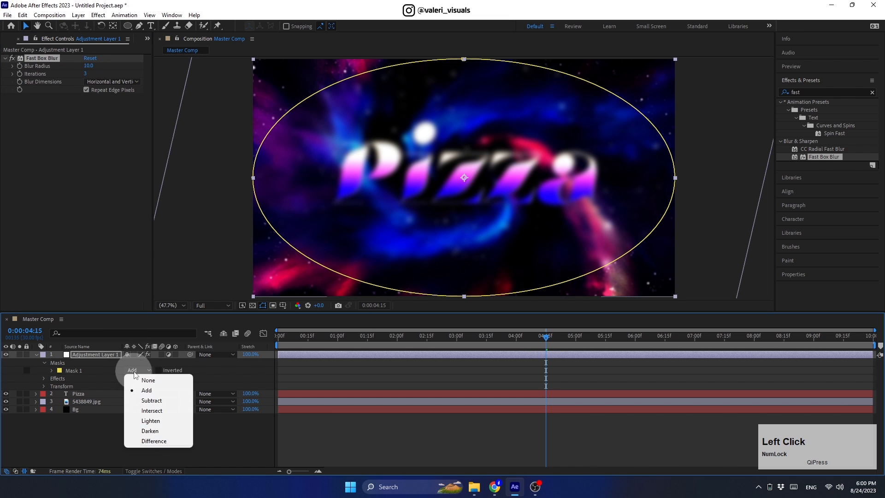
pyautogui.click(138, 398)
# Feather Mask 1 inward with the Mask Feather Tool, from the ellipse's top point down to the upper part of the Pizza text
pyautogui.click(139, 27)
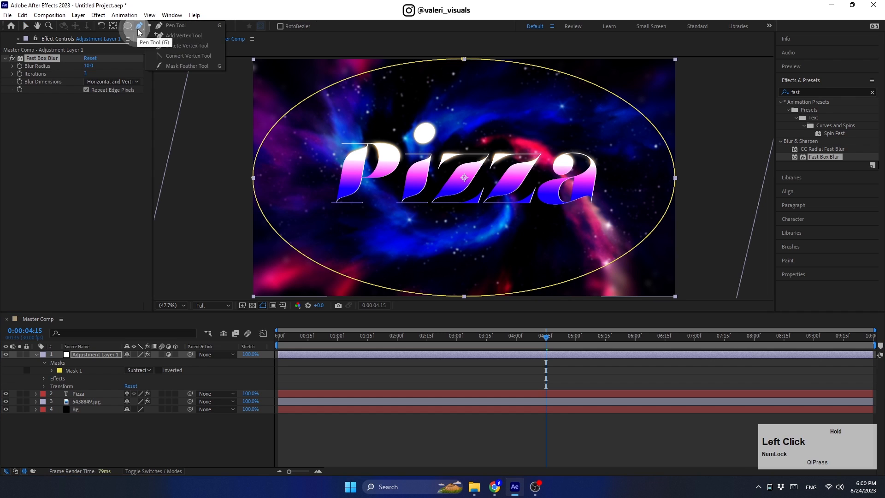
pyautogui.click(169, 65)
pyautogui.click(464, 59)
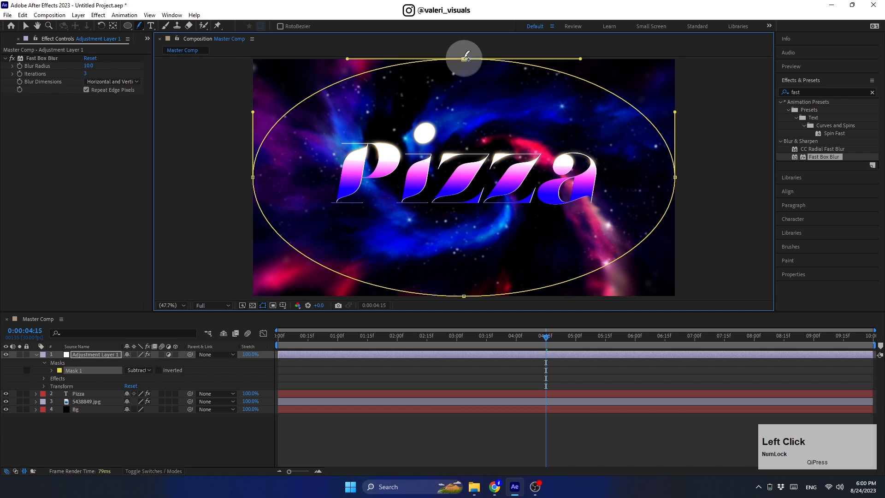
pyautogui.moveTo(466, 58); pyautogui.dragTo(469, 164)
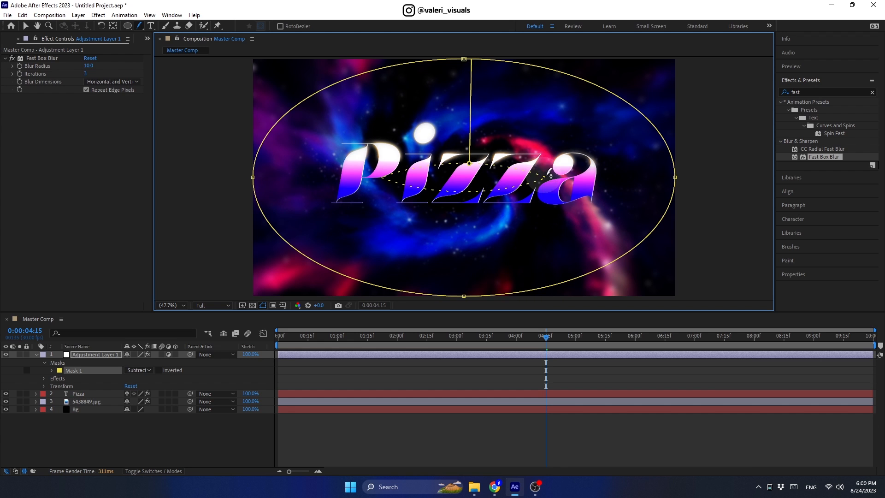
# Apply the CC Lens effect to Adjustment Layer 1 and set its Size to 120
pyautogui.click(781, 92)
pyautogui.write('cc len')
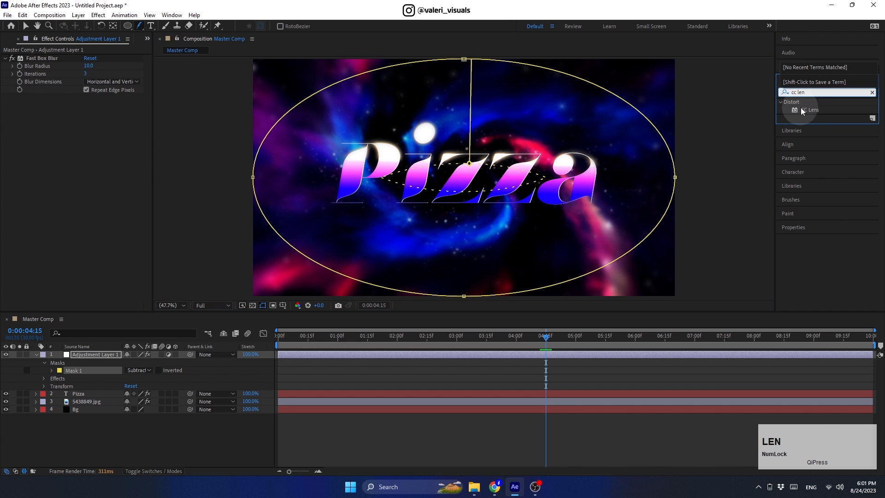
pyautogui.moveTo(809, 110); pyautogui.dragTo(112, 357)
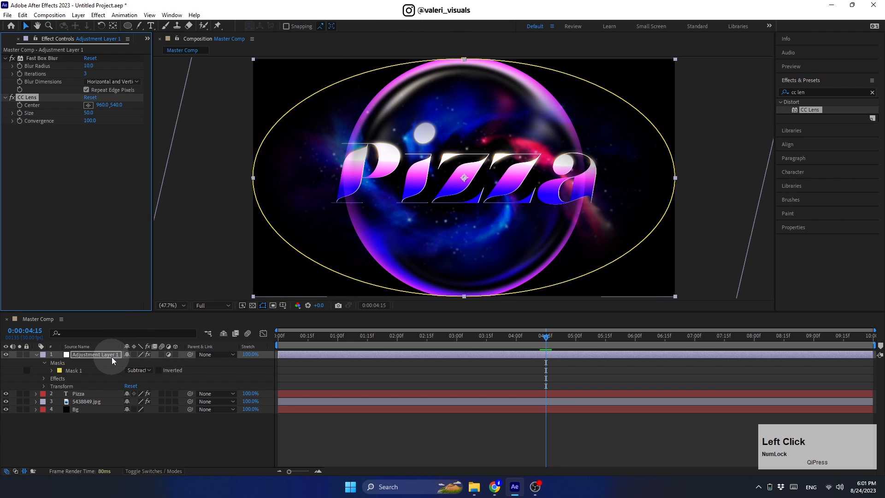
pyautogui.click(88, 112)
pyautogui.press('Return')
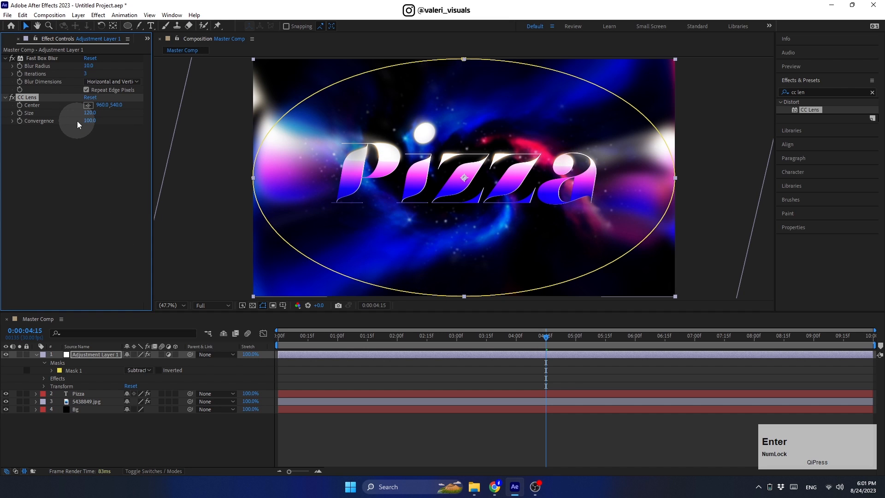
# Apply the Noise effect to Adjustment Layer 1 with an Amount of Noise of 20%
pyautogui.click(810, 93)
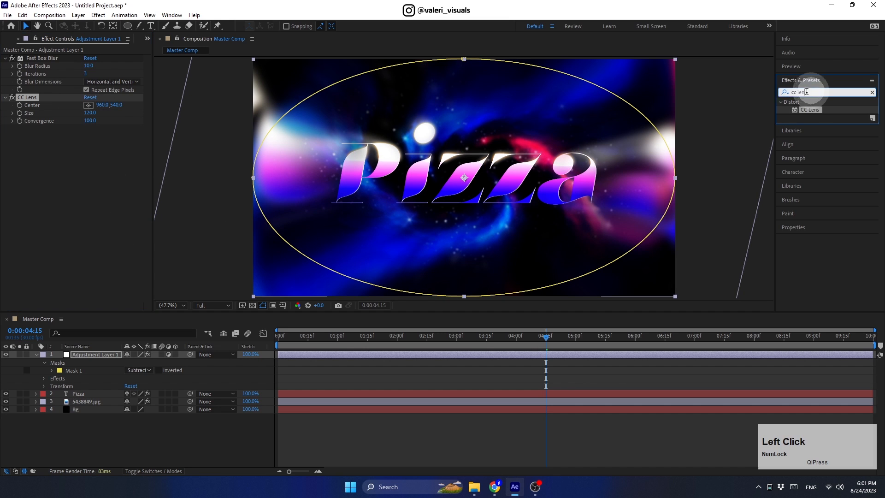
pyautogui.write('nois')
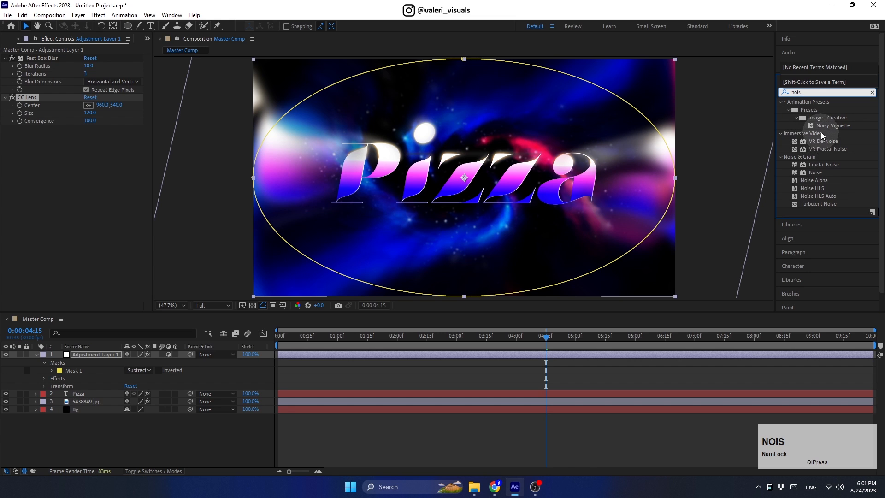
pyautogui.moveTo(815, 174); pyautogui.dragTo(82, 356)
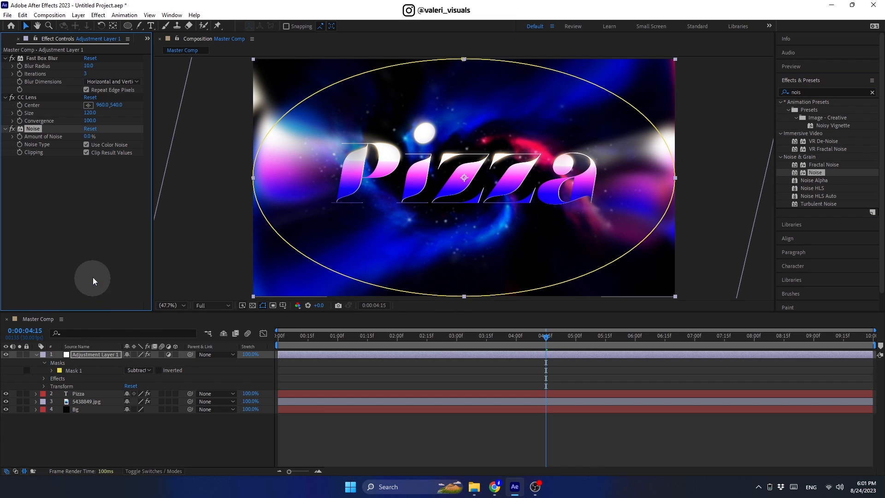
pyautogui.click(88, 136)
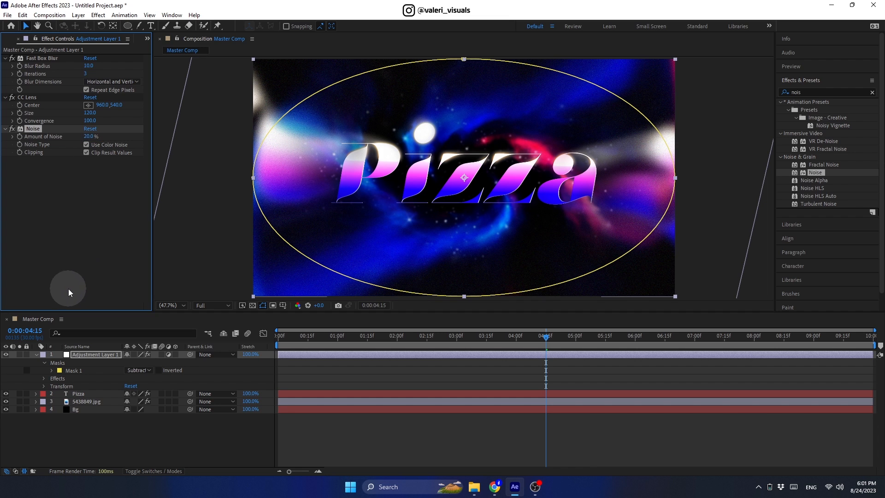
# Rename the adjustment layer as Filter and collapse its properties
pyautogui.click(84, 355)
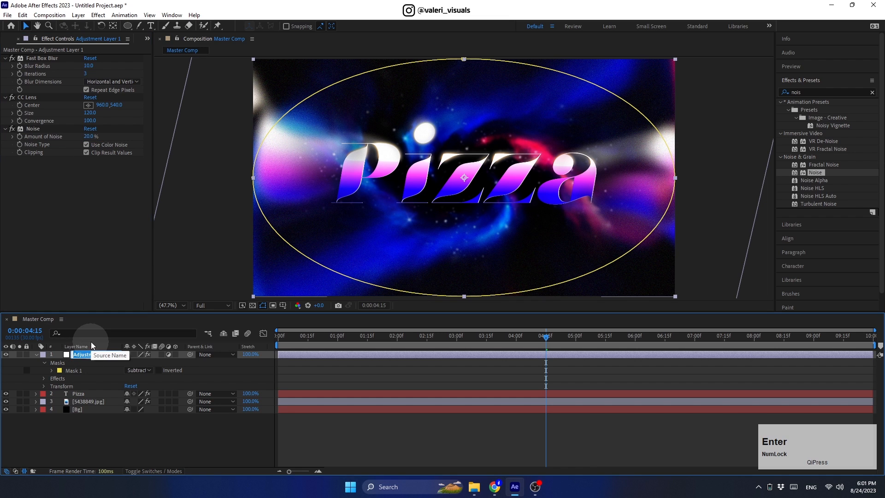
pyautogui.write('Filter')
pyautogui.press('Return')
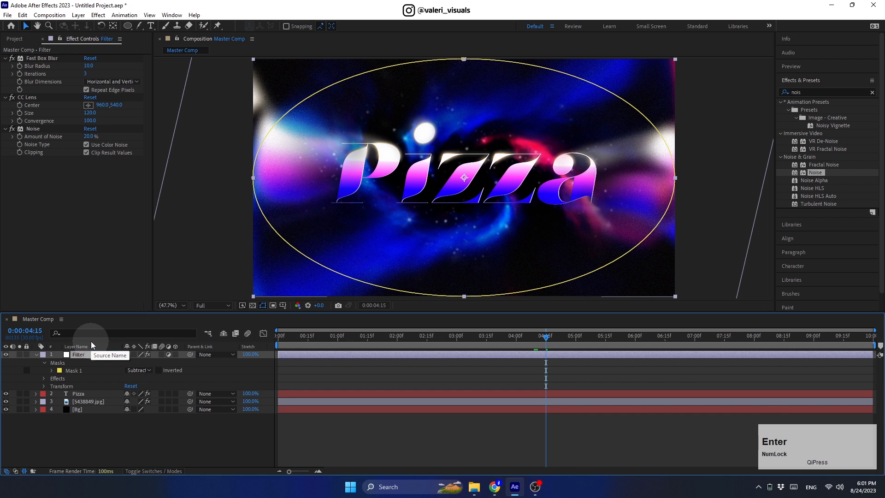
pyautogui.click(36, 354)
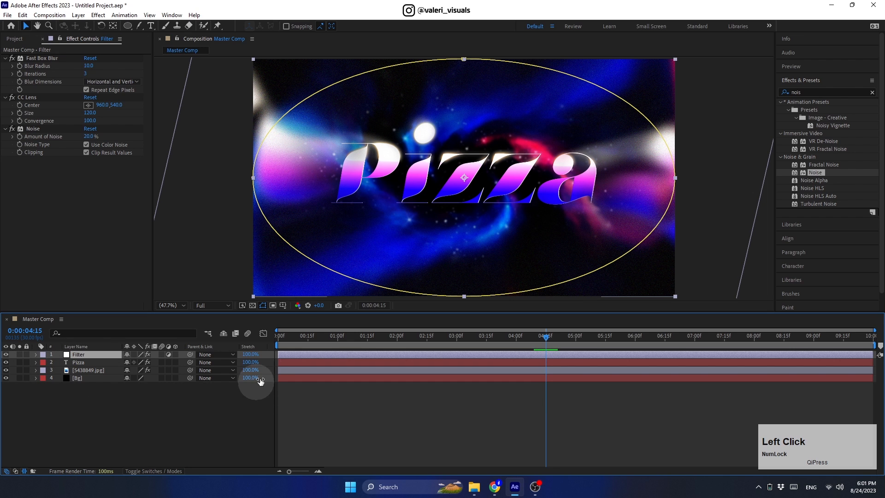
# Enlarge the composition view and preview the animation from the first frame
pyautogui.moveTo(289, 312); pyautogui.dragTo(296, 381)
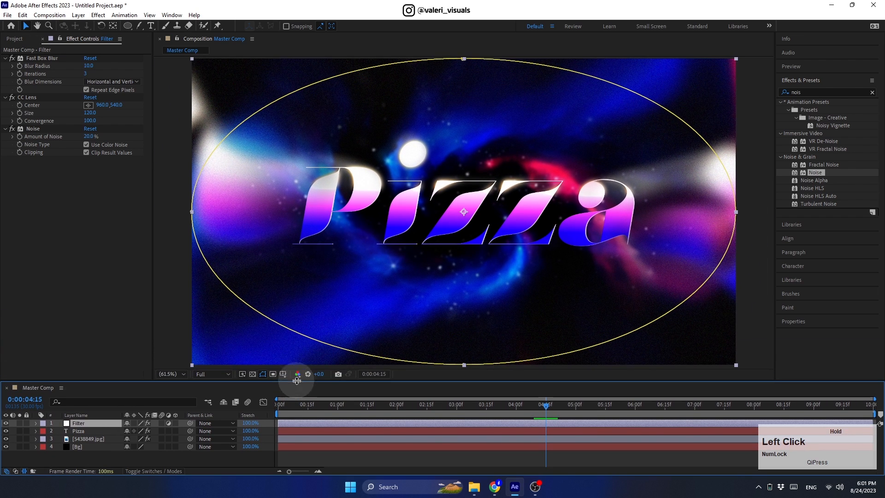
pyautogui.moveTo(544, 410); pyautogui.dragTo(229, 428)
pyautogui.press('space')
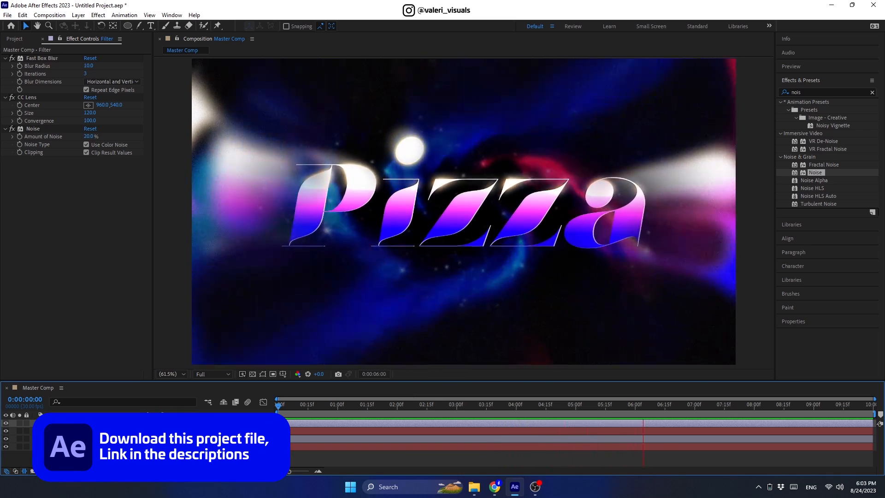
pyautogui.press('space')
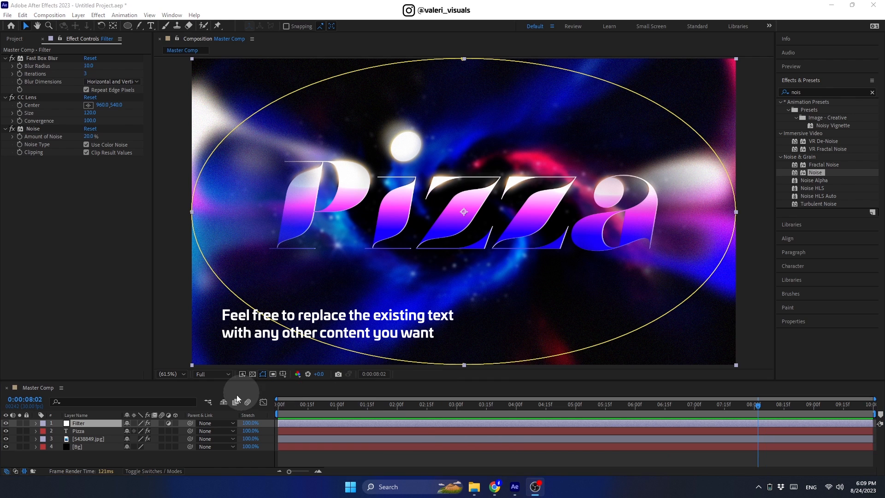
# Try the word Text in the Pizza text layer, checking it near 0:00:05:00, and restore the wording to Pizza
pyautogui.doubleClick(92, 431)
pyautogui.write('Text')
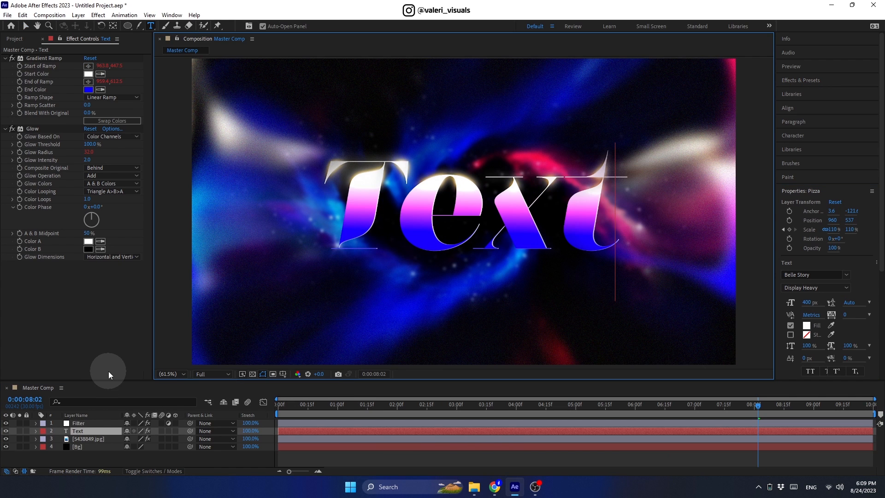
pyautogui.moveTo(746, 410); pyautogui.dragTo(571, 424)
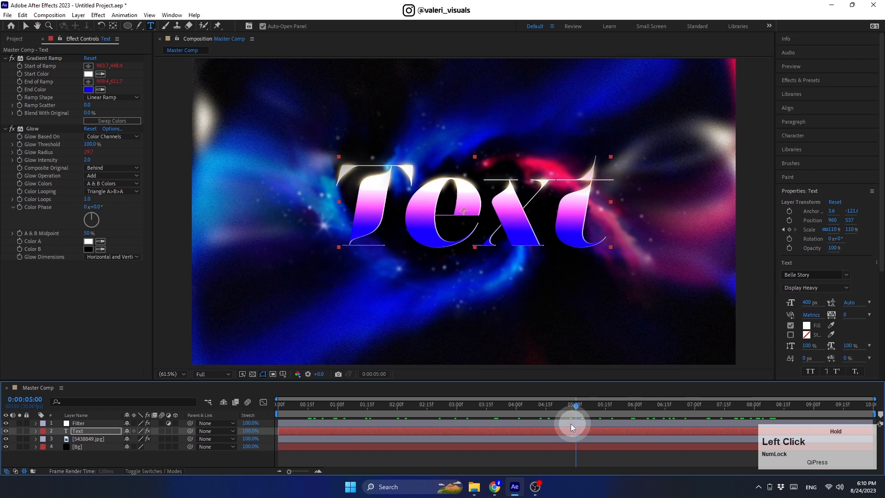
pyautogui.click(105, 433)
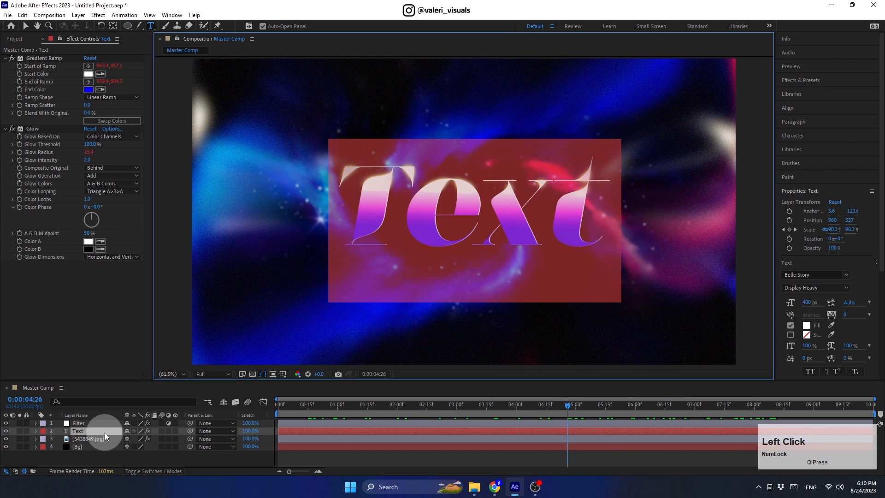
pyautogui.write('Pizza')
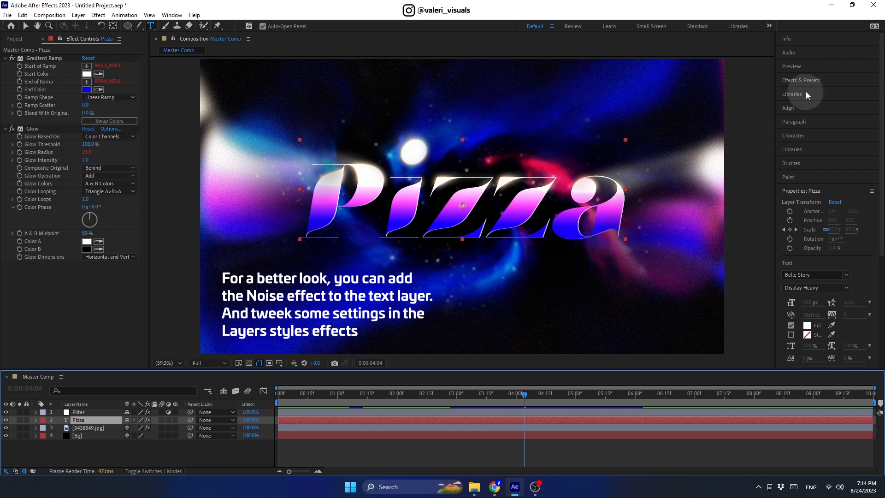
# Apply the Noise effect to the Pizza text layer and set its Amount of Noise to 10%
pyautogui.click(806, 86)
pyautogui.write('noise')
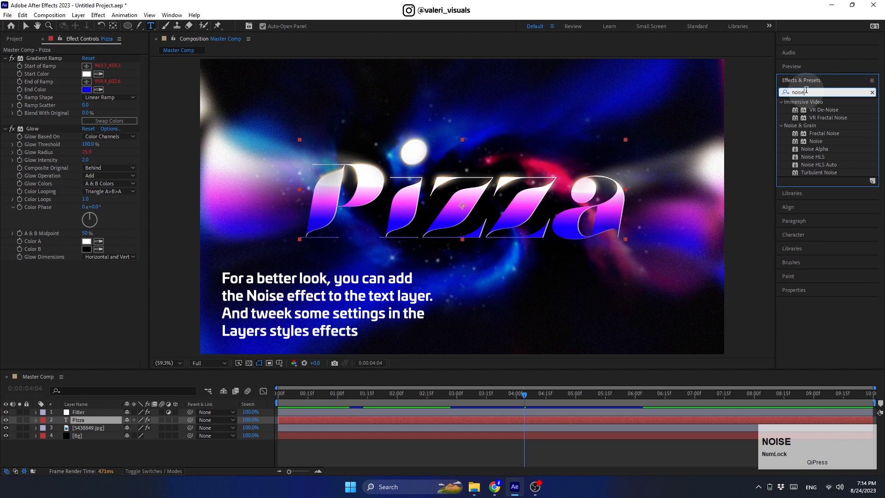
pyautogui.click(820, 140)
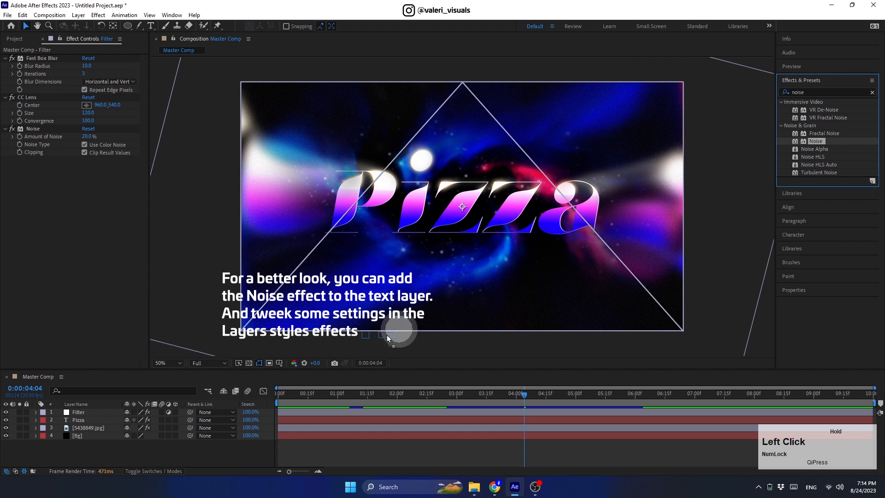
pyautogui.moveTo(386, 334); pyautogui.dragTo(119, 420)
pyautogui.scroll(1, 425, 197)
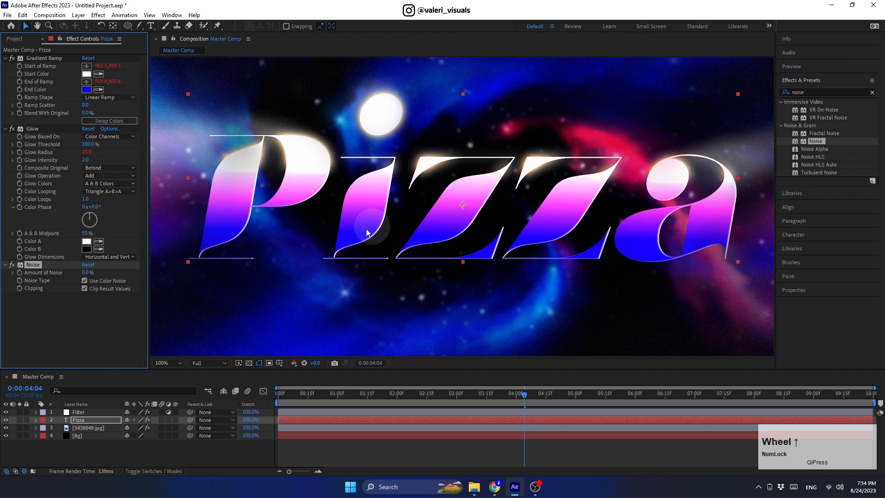
pyautogui.click(85, 273)
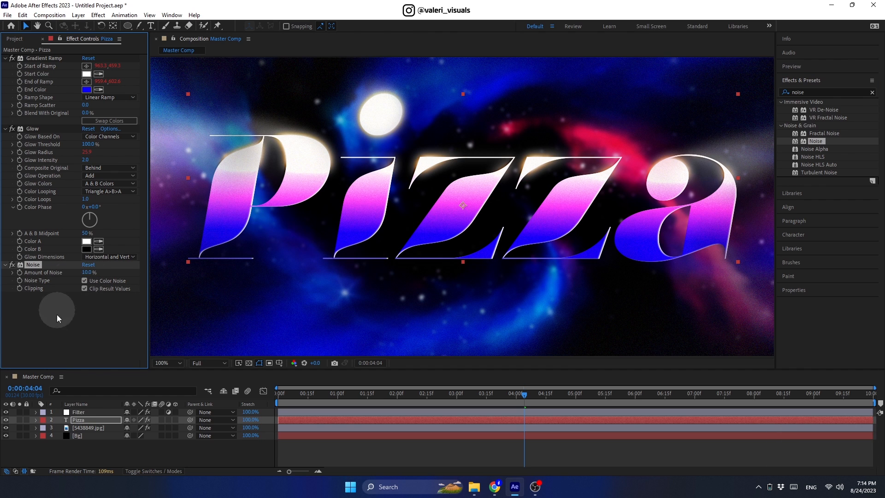
# Set the Blend Mode of the Pizza layer's Gradient Overlay style to Color
pyautogui.click(35, 419)
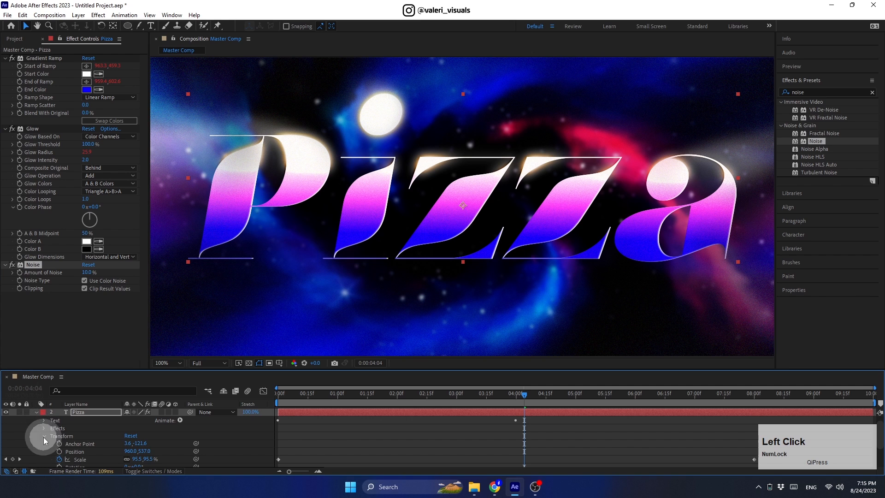
pyautogui.click(44, 437)
pyautogui.click(44, 447)
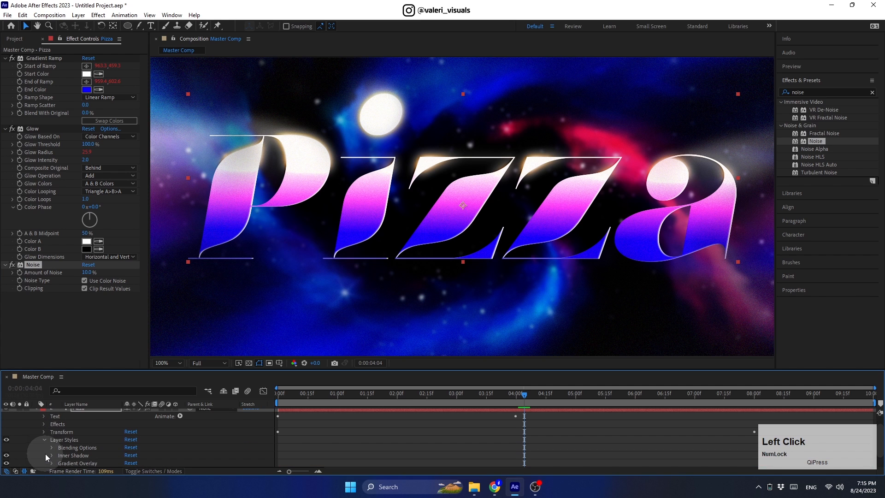
pyautogui.click(50, 462)
pyautogui.click(136, 420)
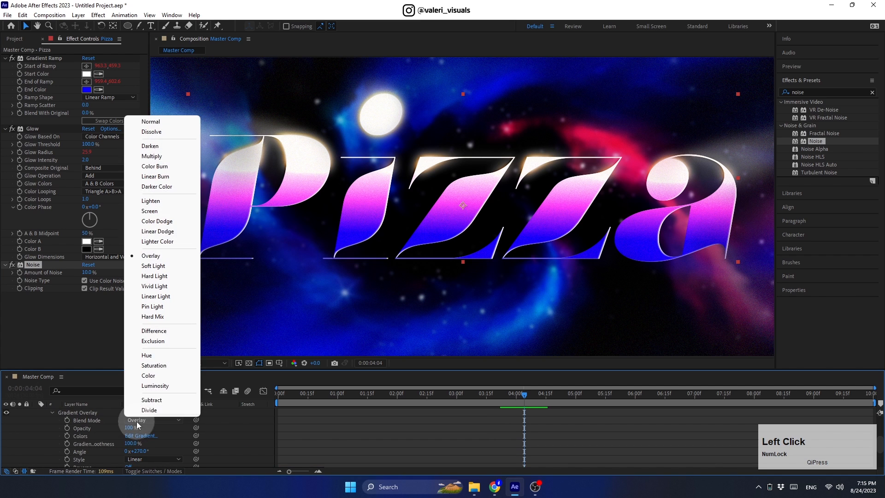
pyautogui.click(147, 376)
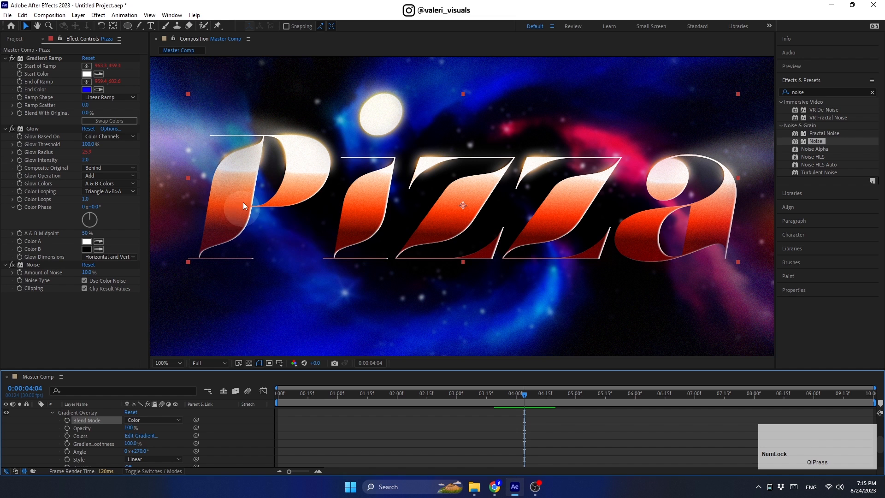
# Fit the whole composition in the viewer and collapse the Gradient Overlay and Pizza layer properties
pyautogui.click(165, 363)
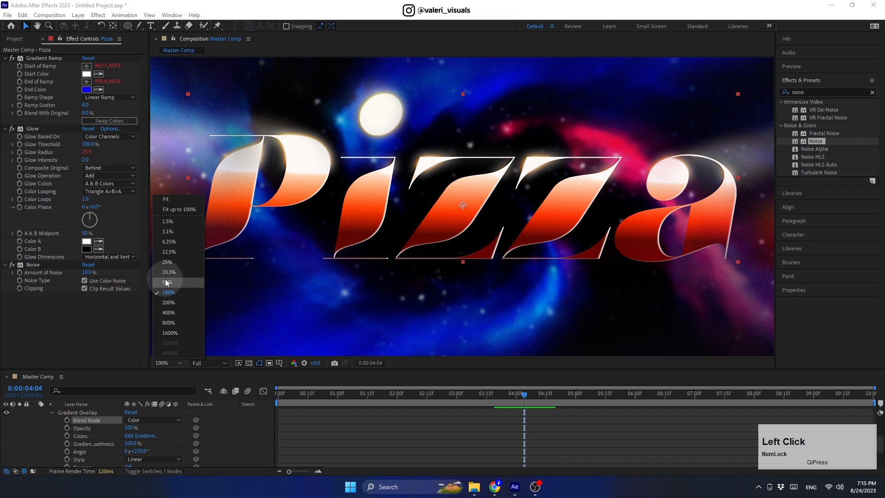
pyautogui.click(165, 202)
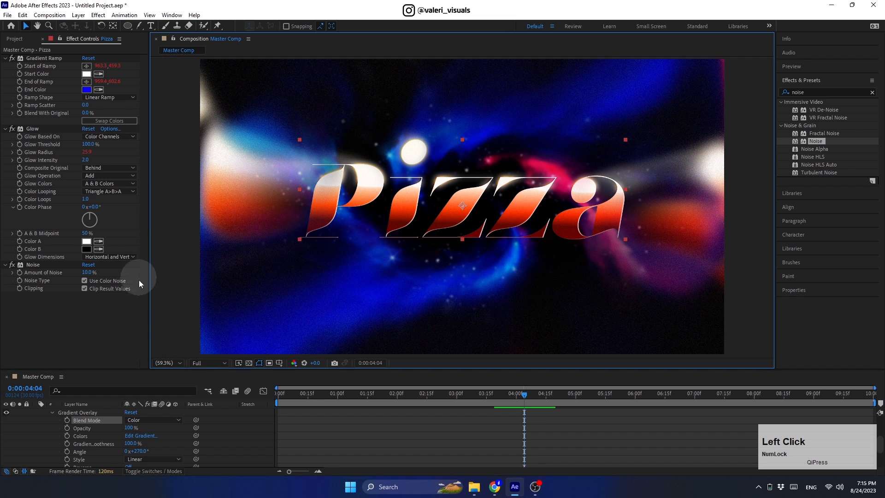
pyautogui.click(53, 414)
pyautogui.scroll(3, 34, 411)
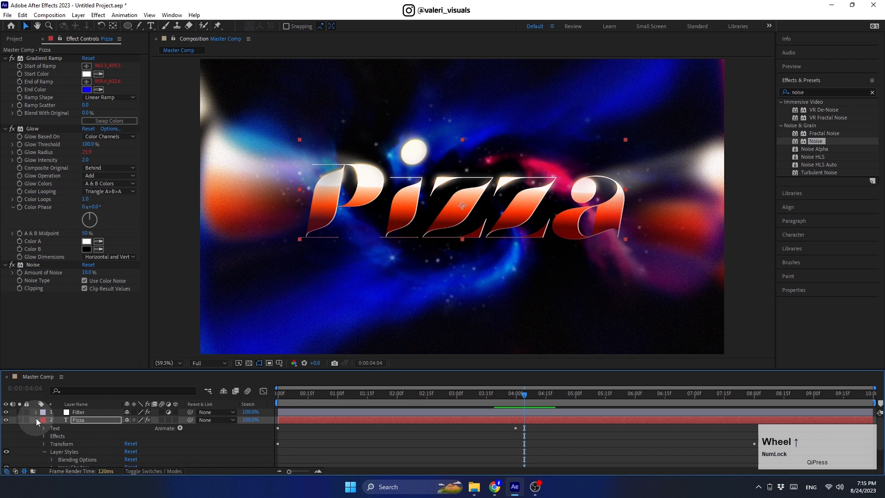
pyautogui.click(36, 420)
# Return to 0:00:00:00 and preview the finished animation with the recoloured Pizza text
pyautogui.moveTo(474, 406); pyautogui.dragTo(258, 413)
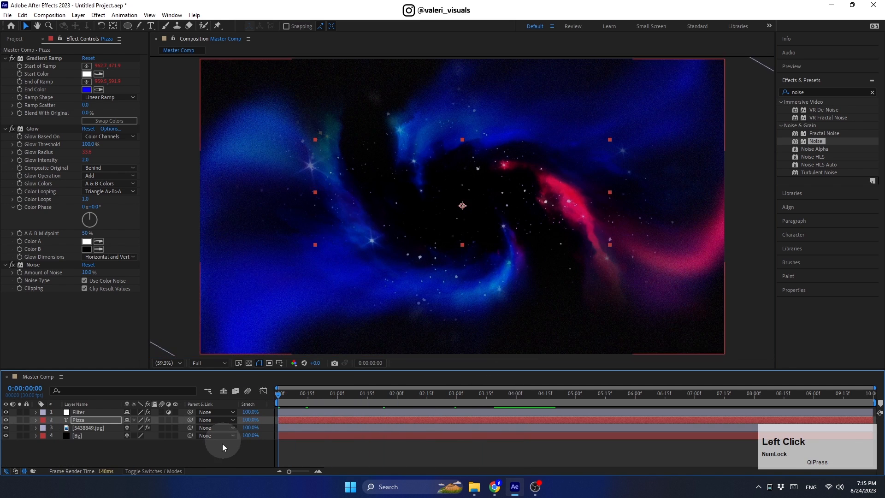
pyautogui.press('space')
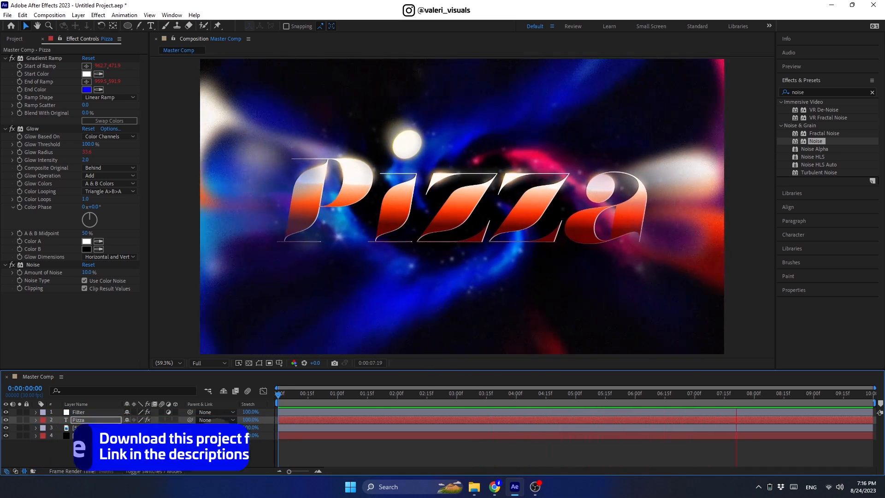
pyautogui.click(218, 436)
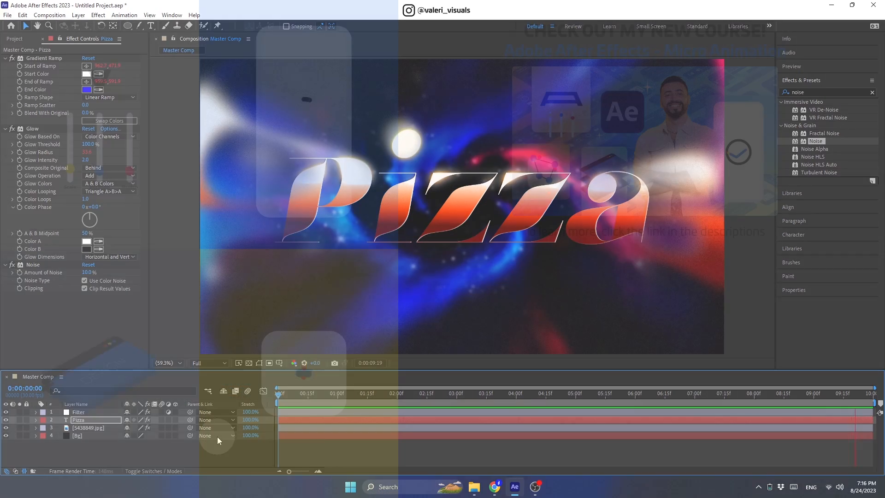